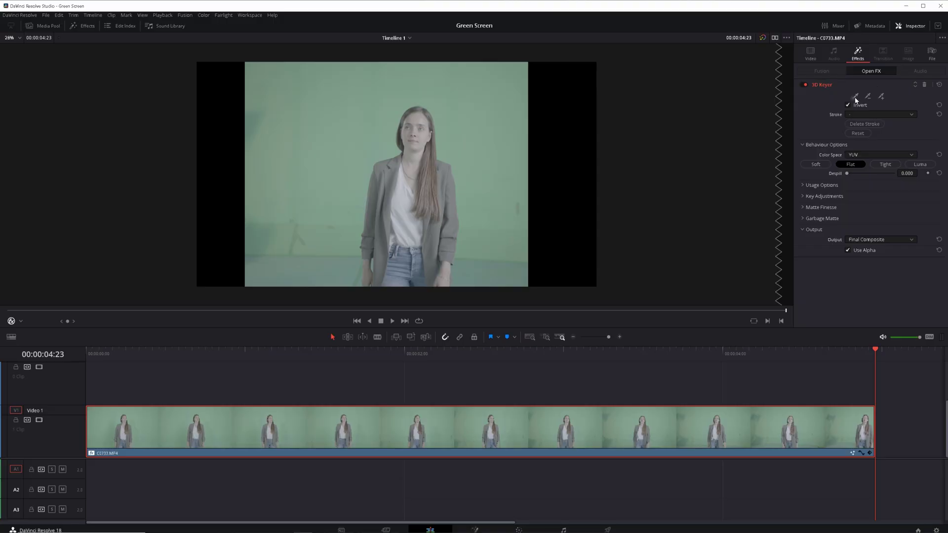
Step: Key the green with a 3D Keyer stroke, put the actress on V2 at timeline start, and check a frame
mouse_move(463, 118)
mouse_down()
mouse_move(483, 176)
mouse_move(489, 269)
mouse_up()
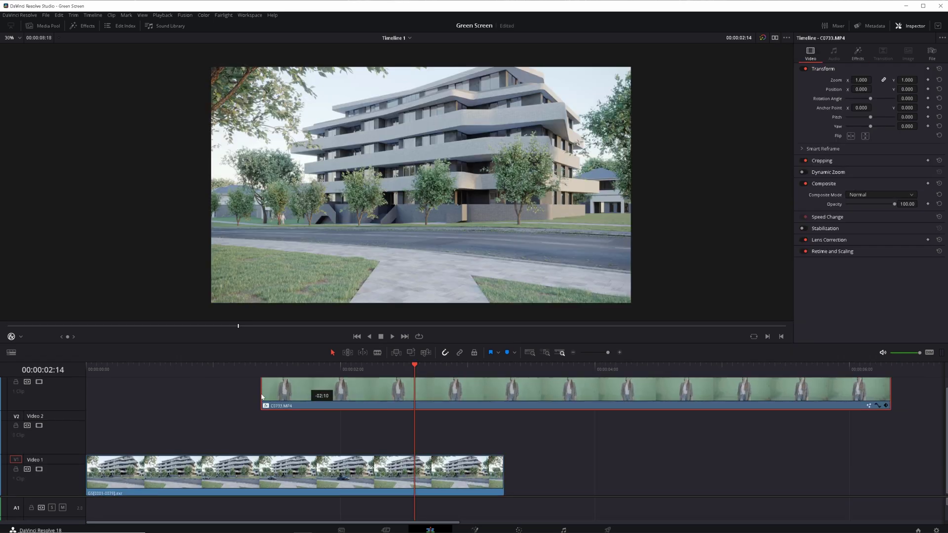
drag(313, 387, 139, 432)
click(282, 365)
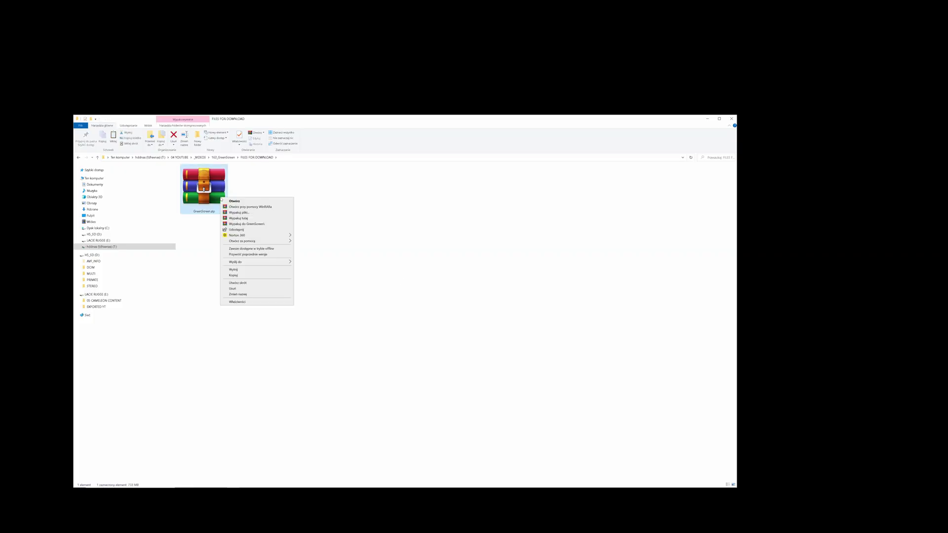
Step: Extract the GreenScreen archive to a GreenScreen folder, open it, and sample Resolve's green backdrop for keying
click(251, 224)
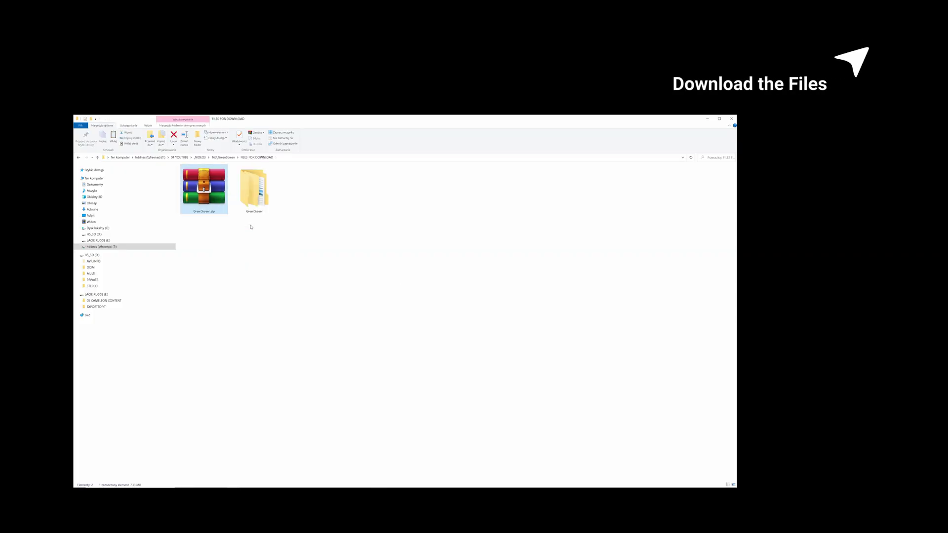
double_click(255, 203)
click(204, 199)
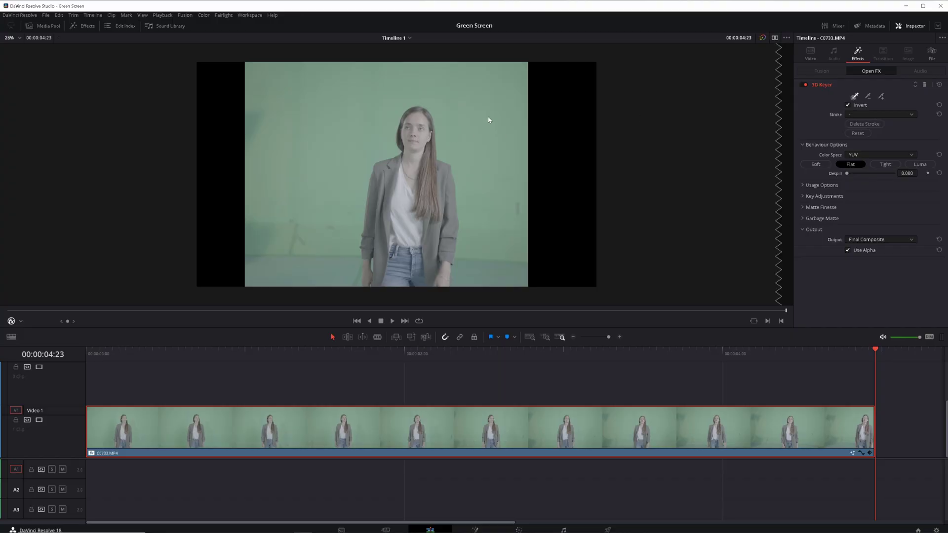
mouse_move(487, 116)
mouse_down()
mouse_move(501, 198)
mouse_move(487, 280)
mouse_up()
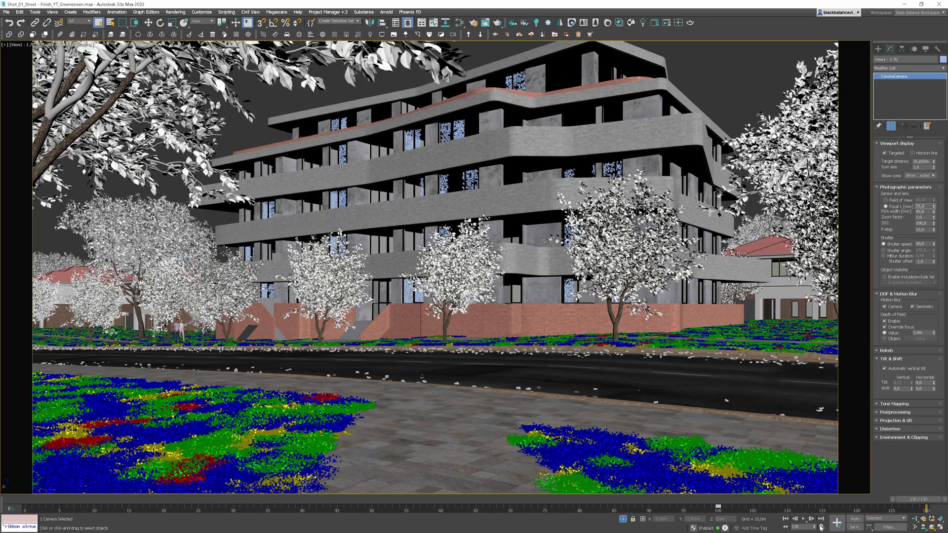
Step: Review Time Configuration, then tick Camera and Geometry motion blur on the Corona camera, keeping shutter 50
click(820, 527)
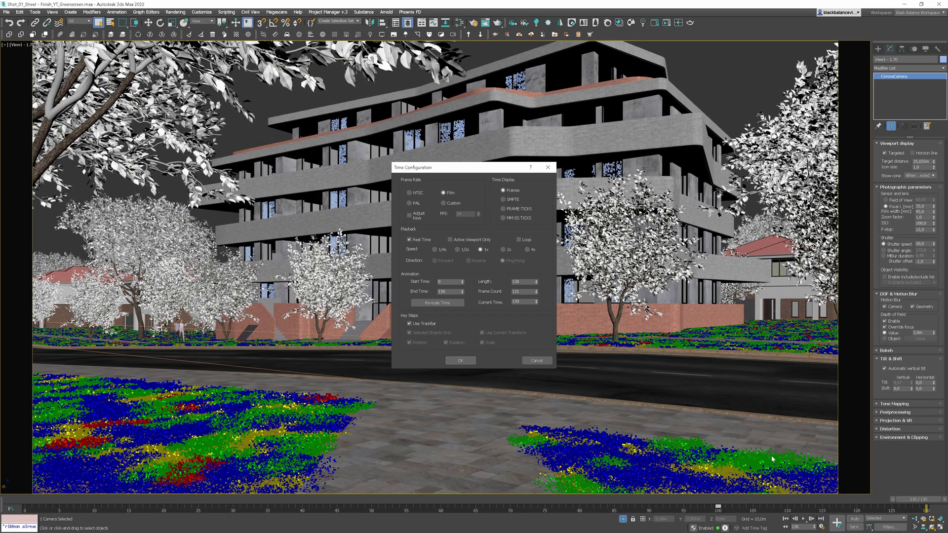
click(543, 363)
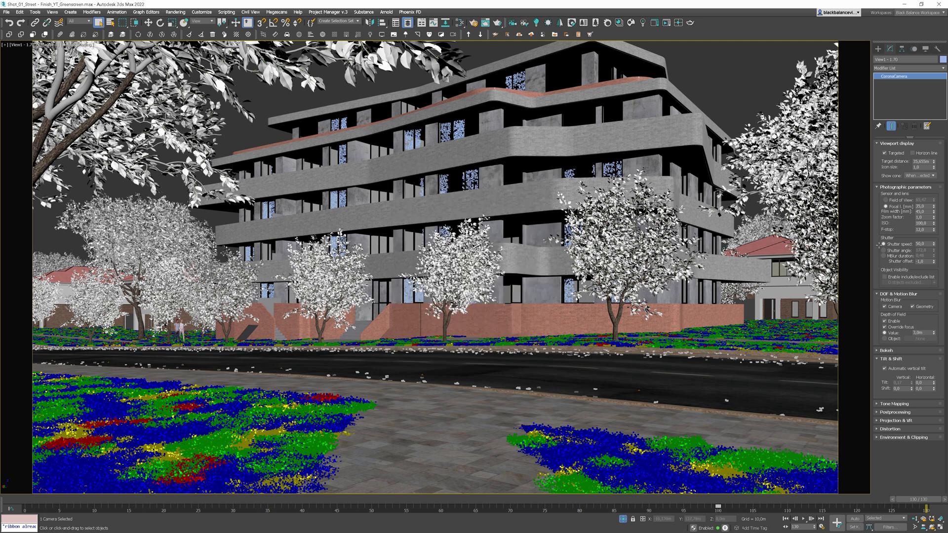
click(927, 243)
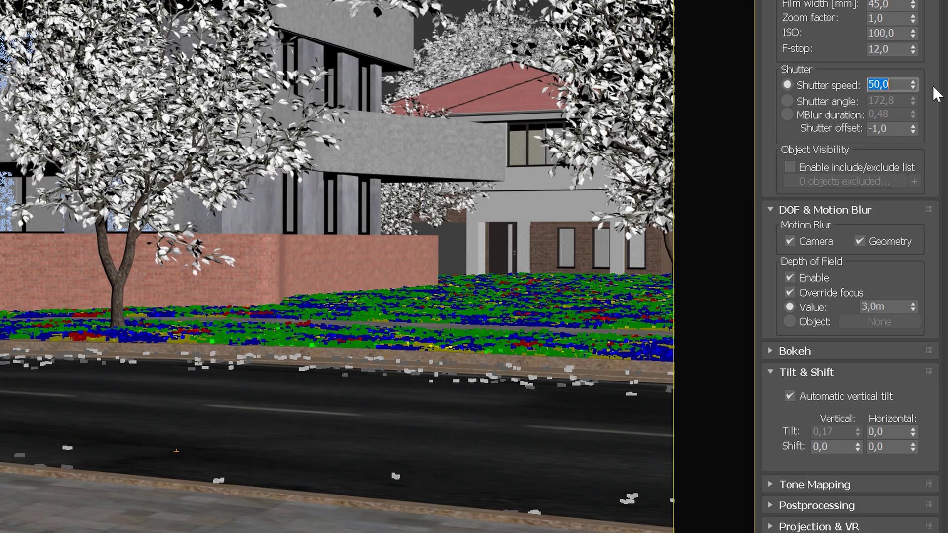
click(858, 241)
click(788, 241)
click(857, 242)
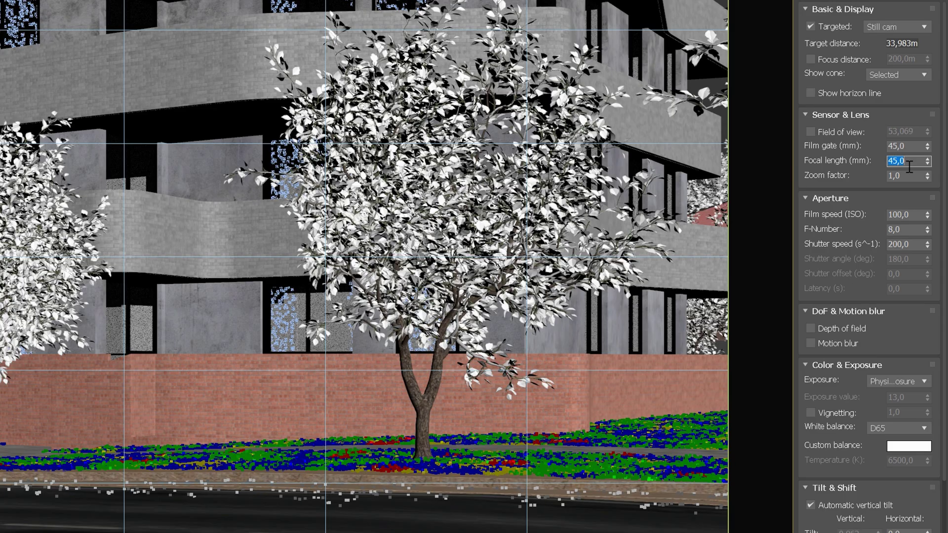
Step: Set the camera to 35 mm focal length and shutter speed 50 with motion blur enabled
text(35)
key(Return)
click(909, 243)
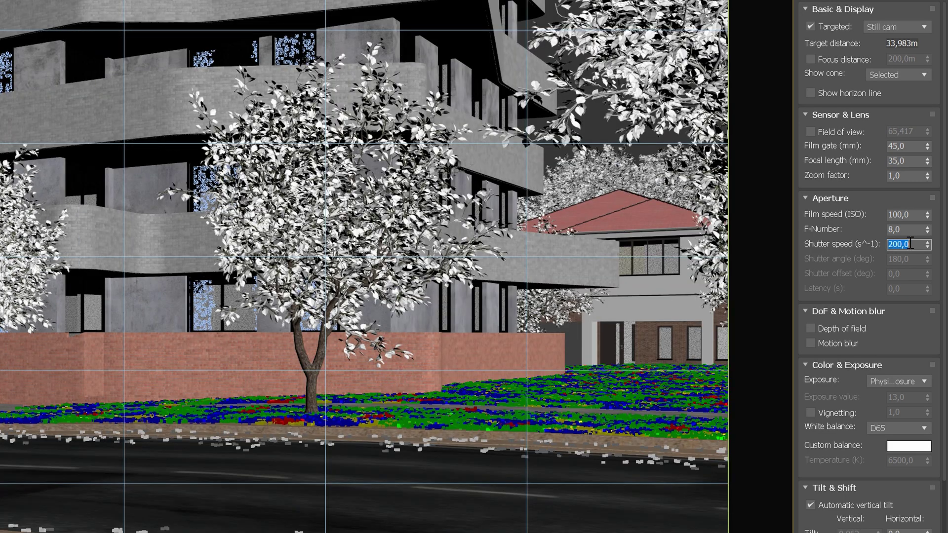
text(50)
key(Return)
click(811, 343)
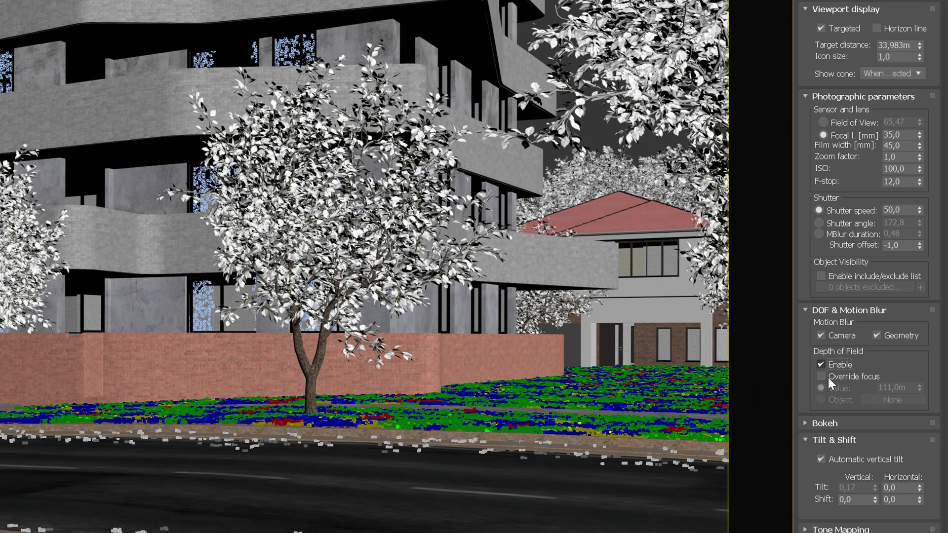
Step: Enable depth of field with an overridden focus distance and set F-Number to 12
double_click(905, 386)
text(1)
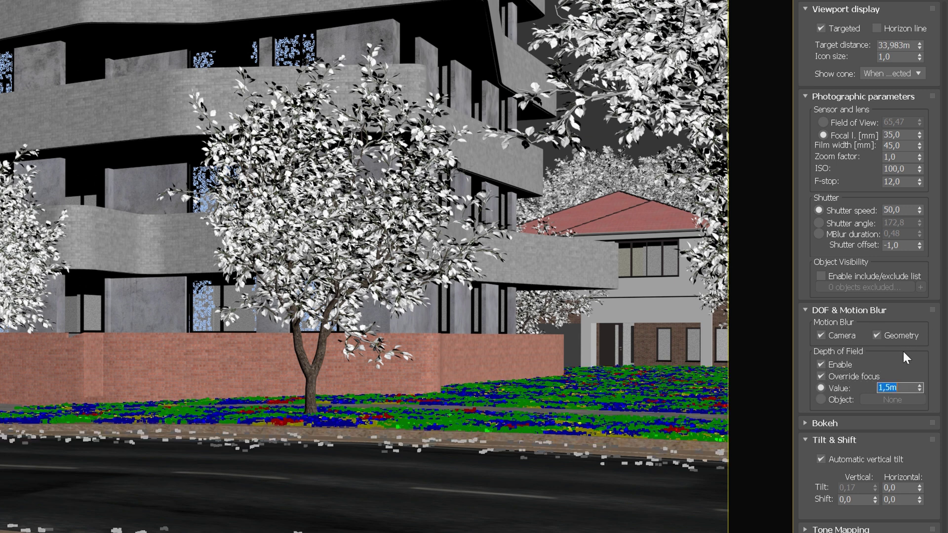
double_click(908, 182)
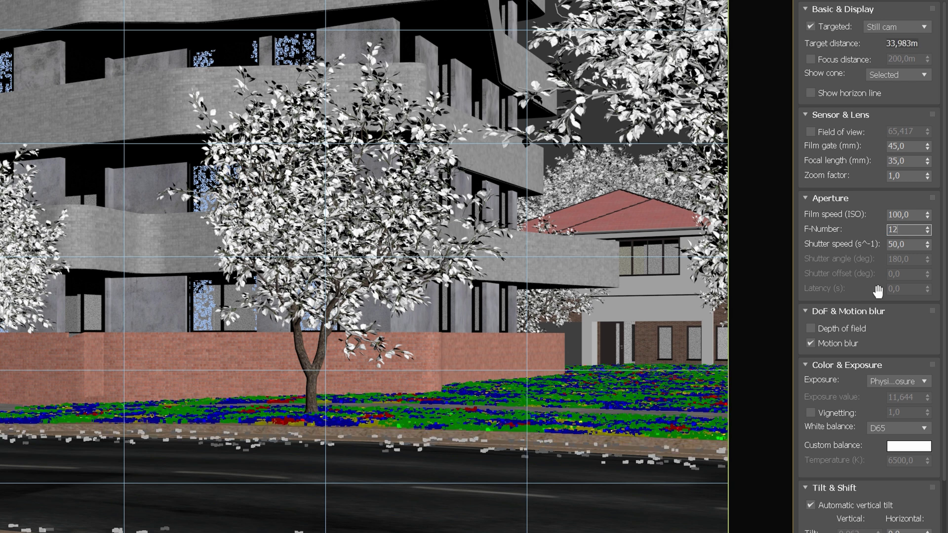
click(873, 331)
click(829, 61)
double_click(908, 59)
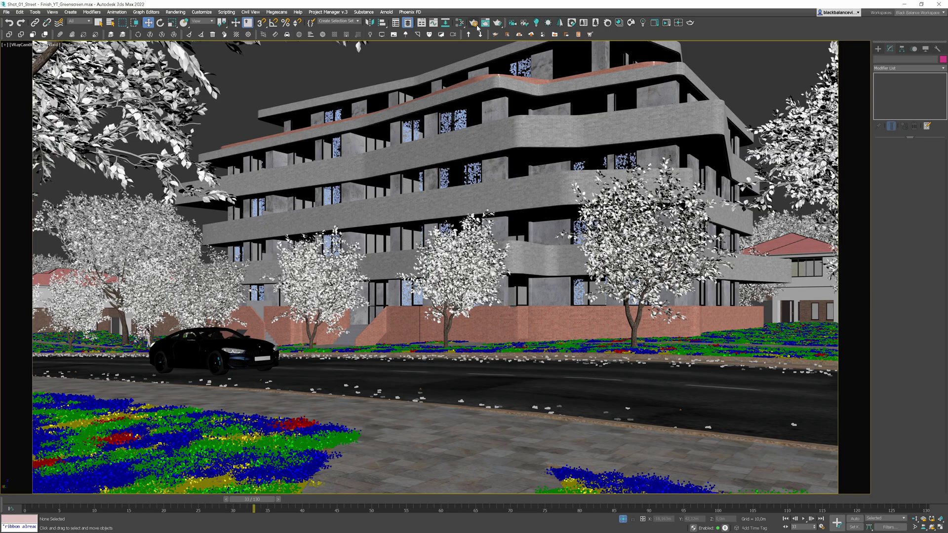
Step: Review the Render Setup Common tab's time output and output path before rendering frame 47
click(473, 23)
click(657, 139)
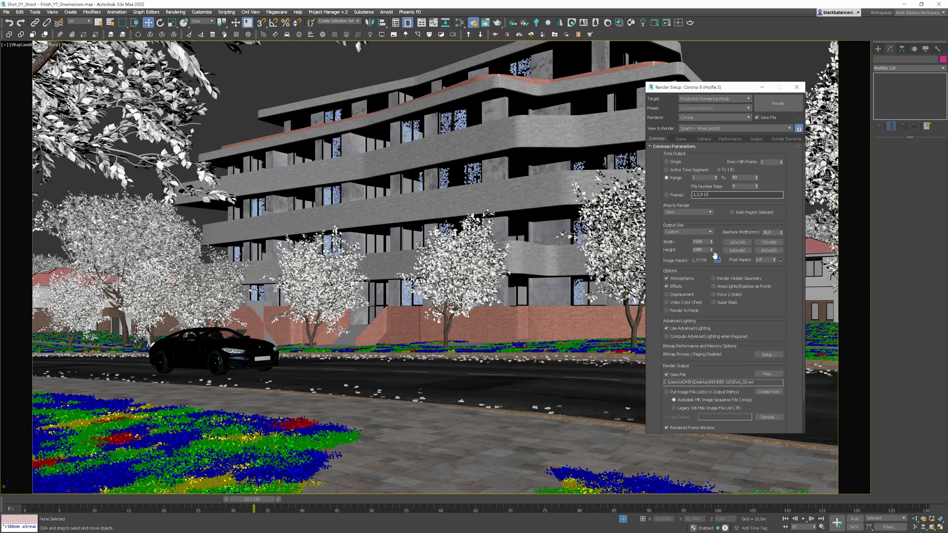
scroll(768, 329, down, 2)
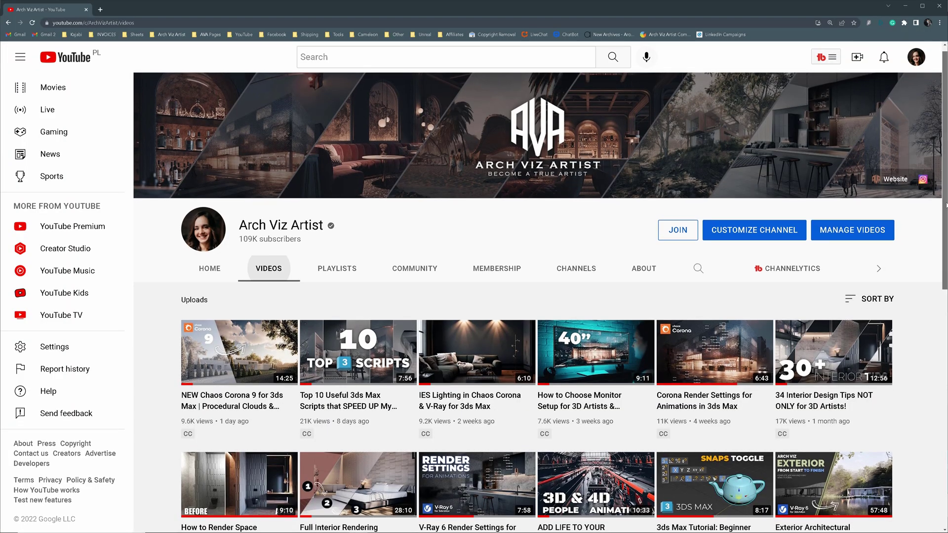
drag(945, 205, 945, 252)
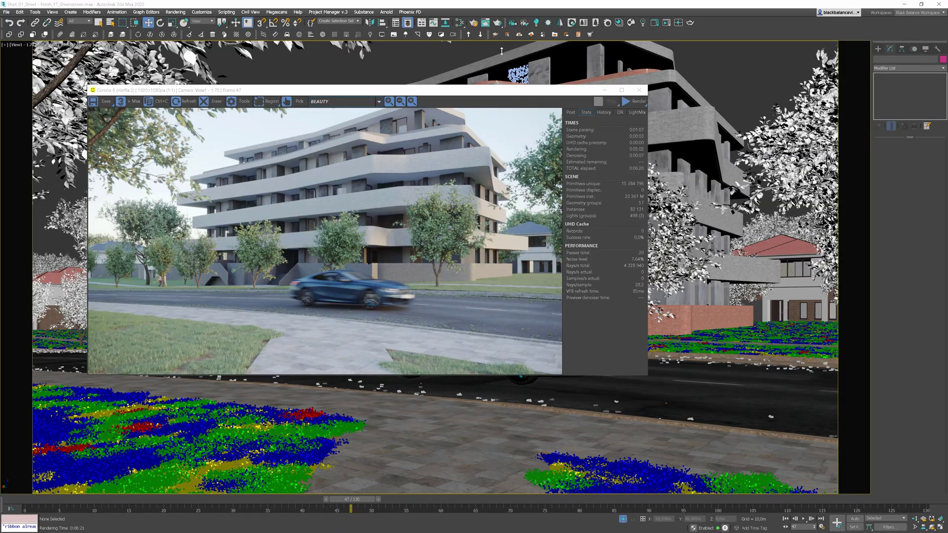
Step: Enter a Pass limit under Progressive Rendering Limits in Render Setup's Scene tab
click(473, 26)
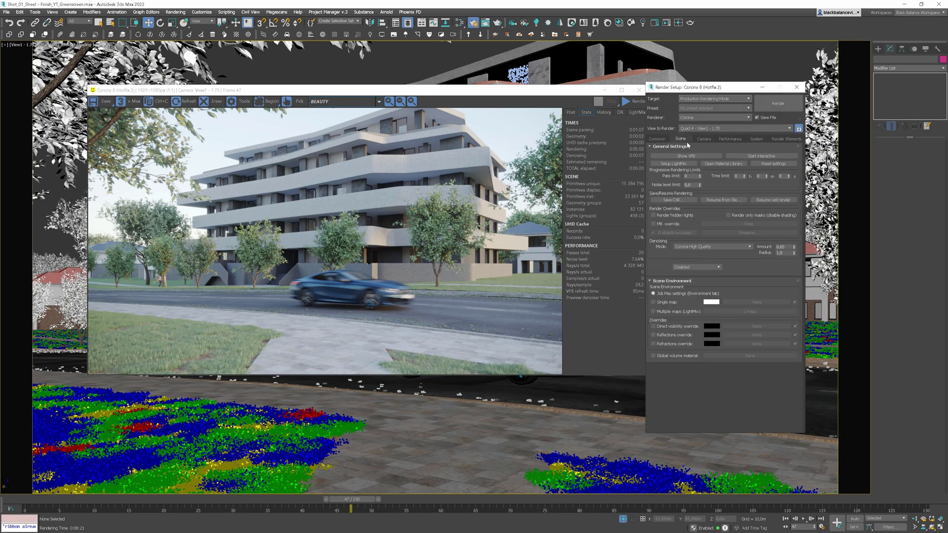
double_click(689, 175)
text(2.80)
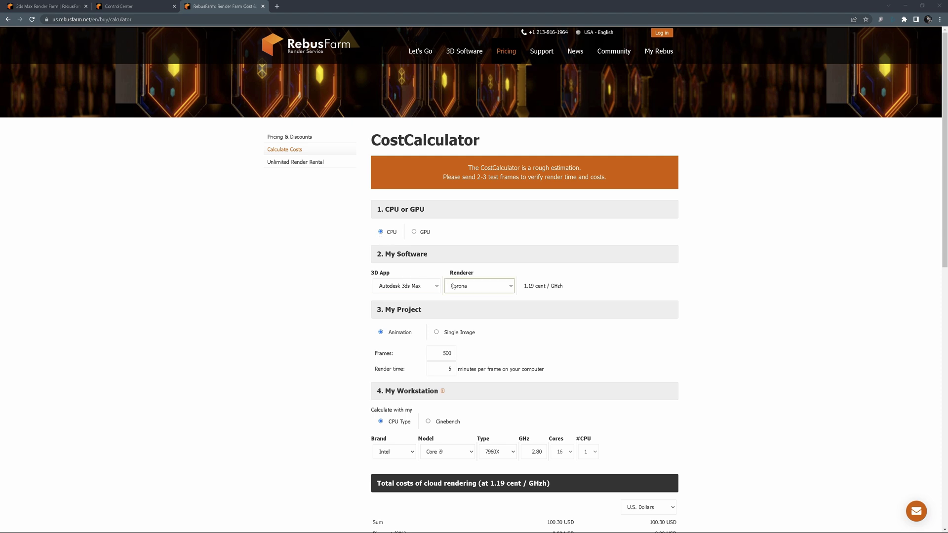
Step: Enter 100 frames at 6.33 minutes each in the CostCalculator and highlight the 24.93 USD total
double_click(447, 353)
double_click(450, 369)
key(BackSpace)
text(6.33)
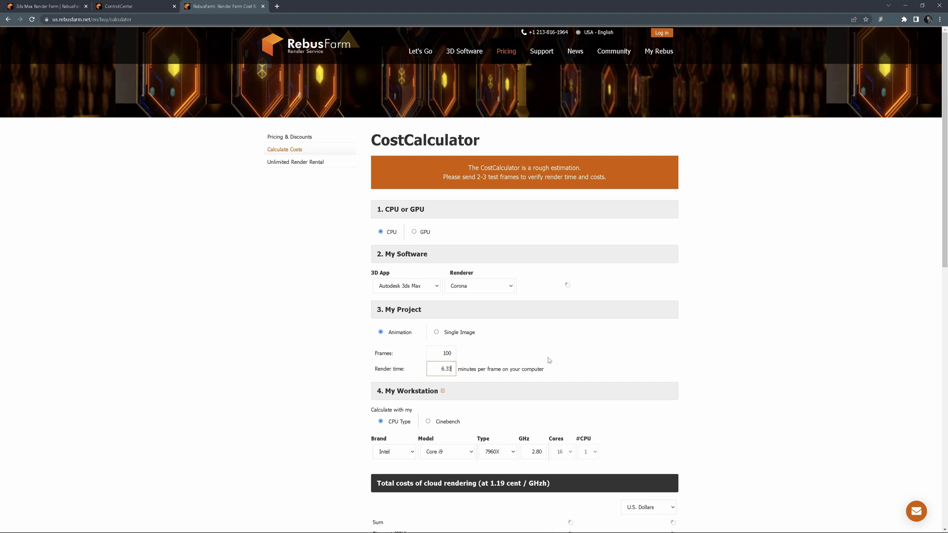
scroll(543, 358, down, 2)
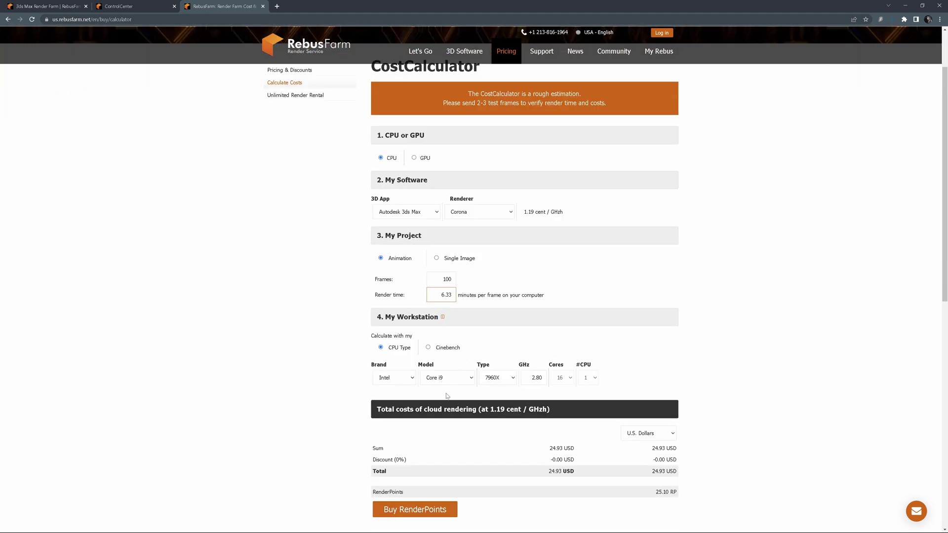
scroll(616, 369, down, 2)
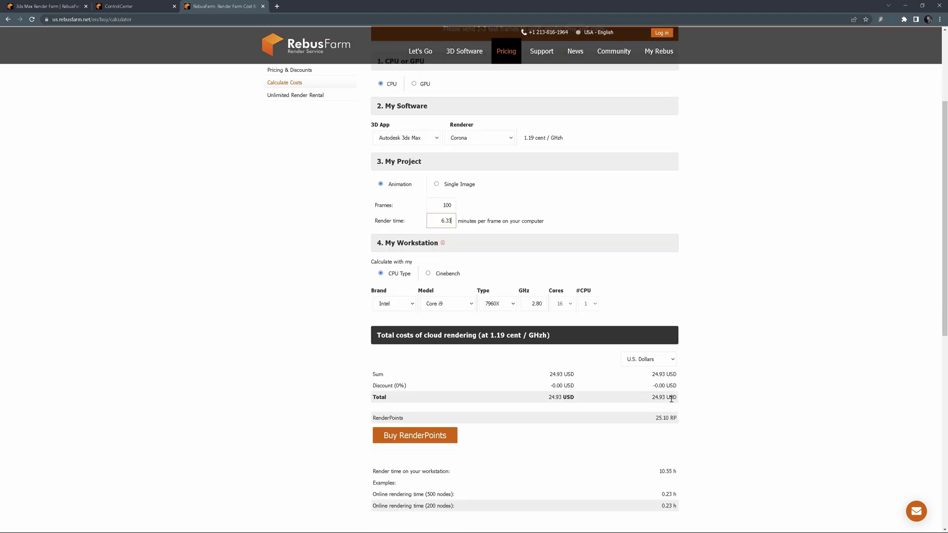
drag(648, 402, 691, 399)
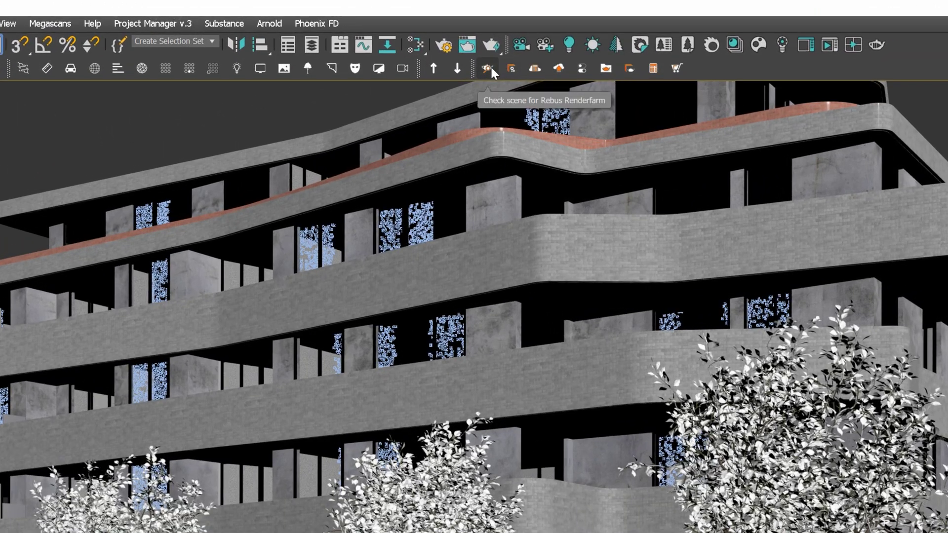
Step: Run 'Check scene for Rebus Renderfarm' from the Rebus toolbar
click(491, 69)
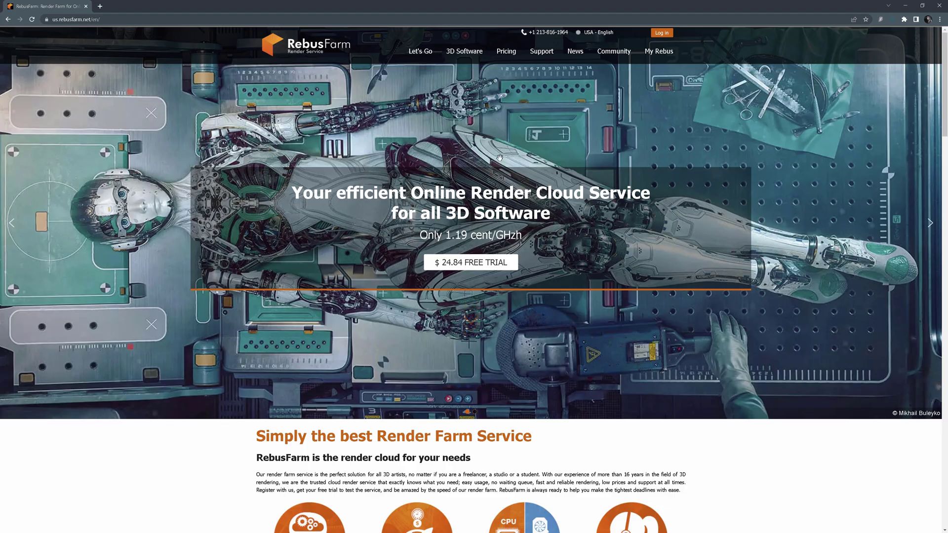
Step: Go to RebusFarm's 3ds Max render farm page and scroll to Supported Releases
mouse_move(463, 52)
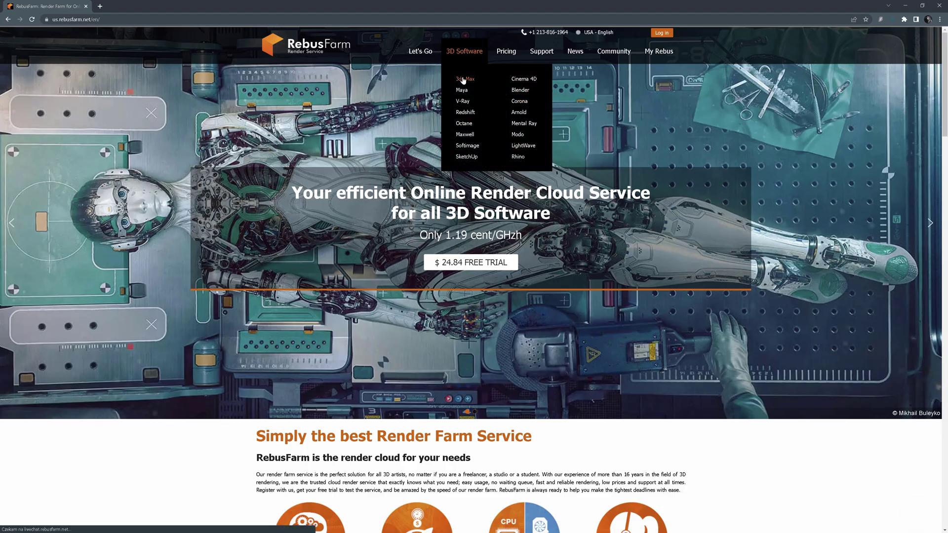
click(463, 79)
scroll(442, 179, down, 4)
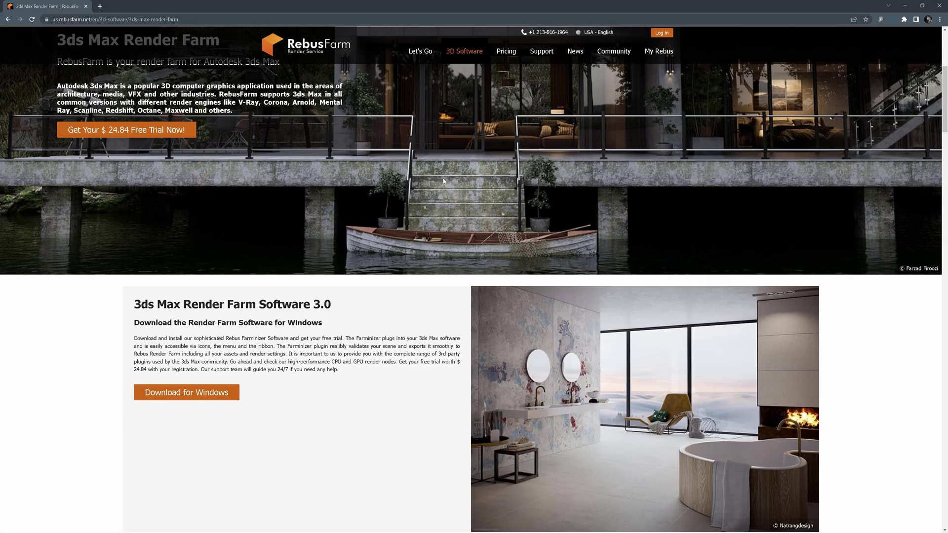
scroll(444, 181, down, 7)
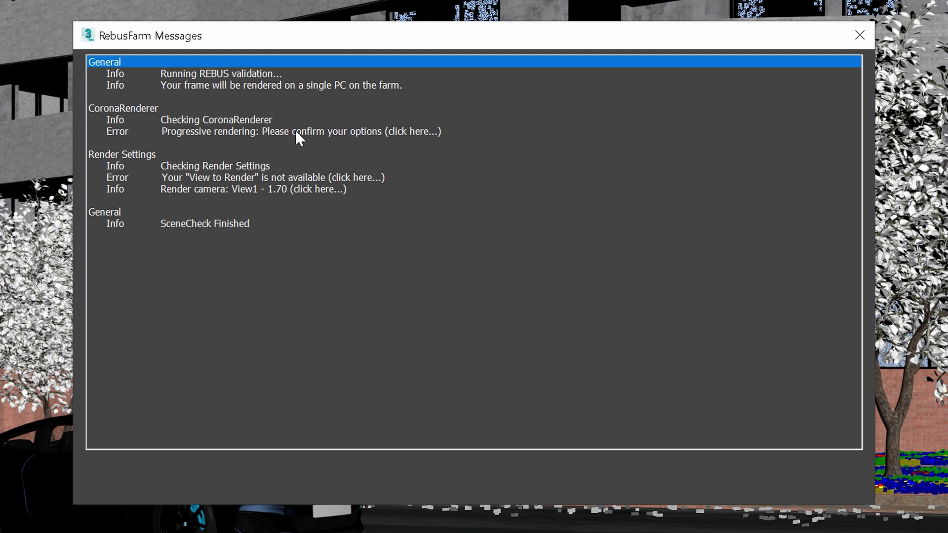
Step: Fix the Progressive error by applying 20 passes with a Noise level limit of 2
click(403, 131)
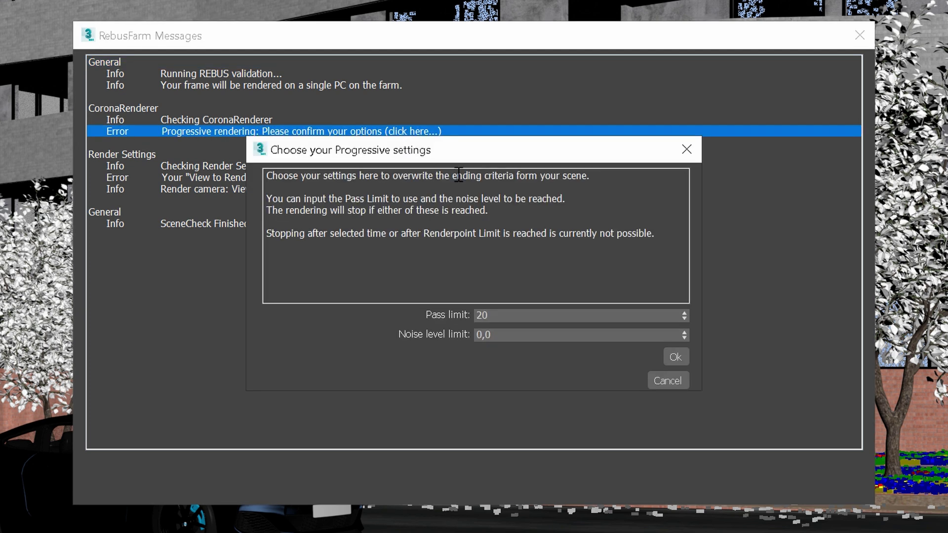
click(685, 357)
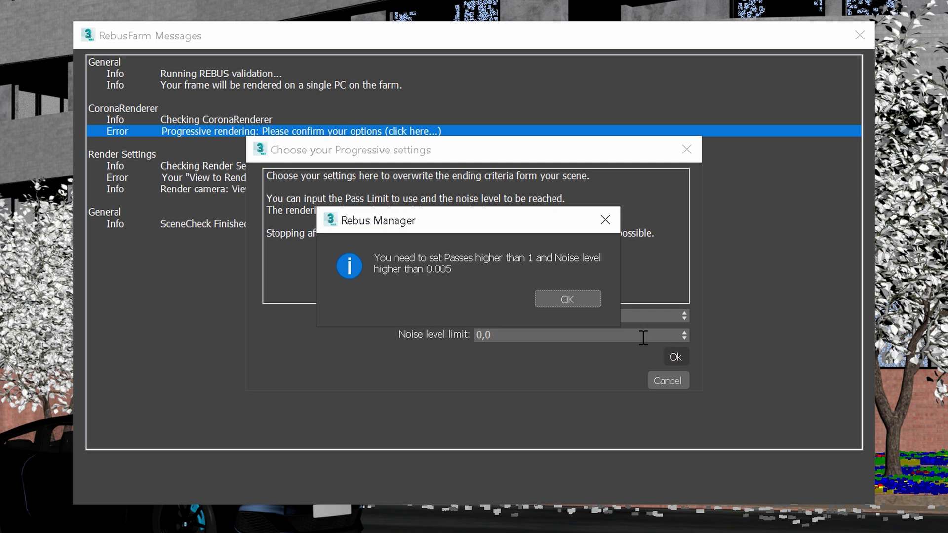
click(546, 297)
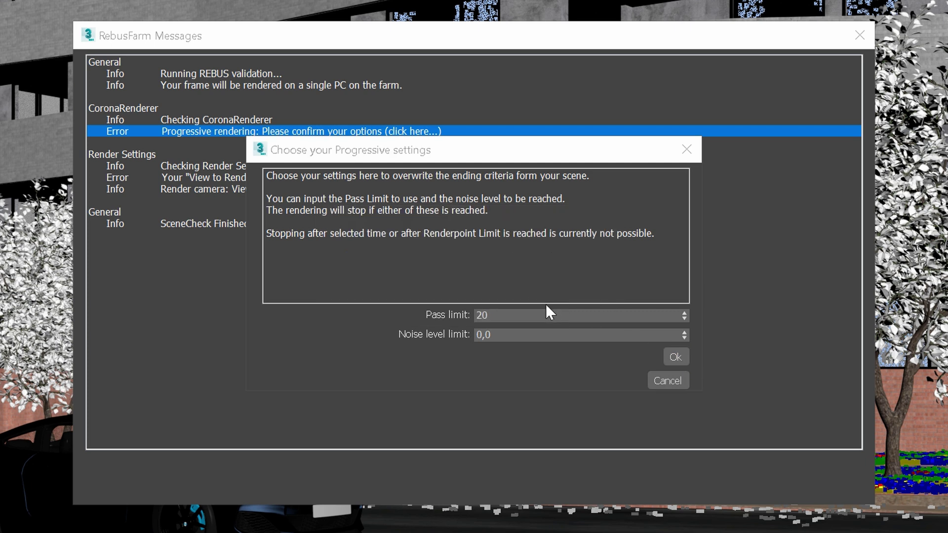
double_click(512, 334)
text(2)
click(677, 355)
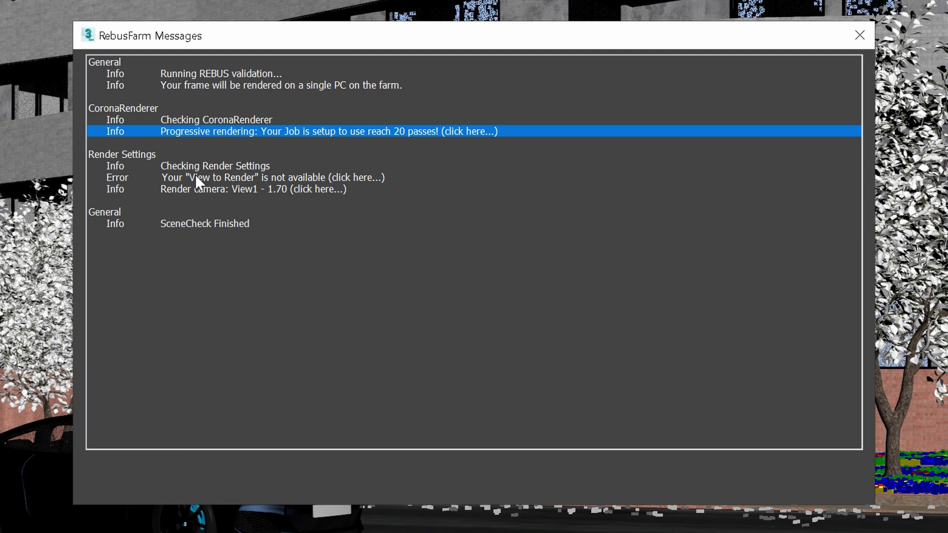
Step: Lock the render view in Render Setup to fix View to Render, then open Rebus Farminizer Setup
click(363, 176)
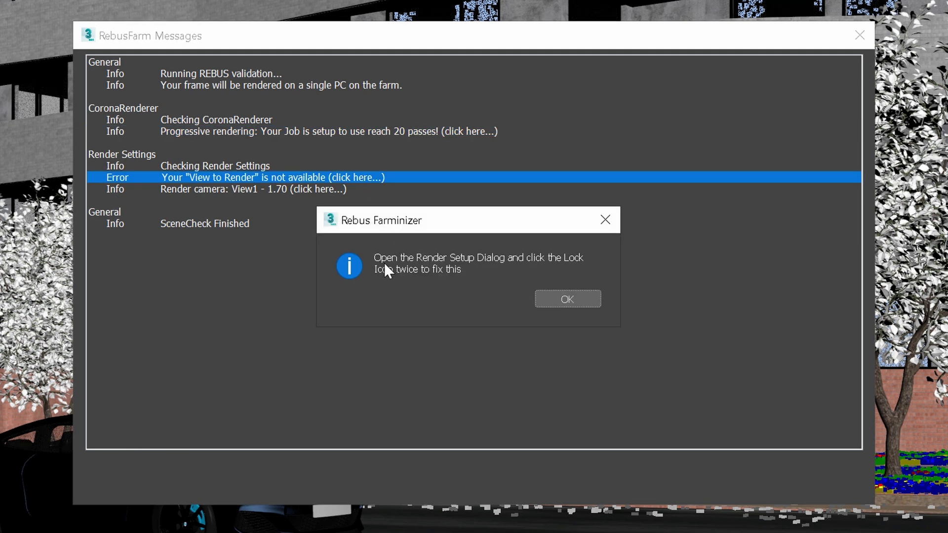
click(555, 292)
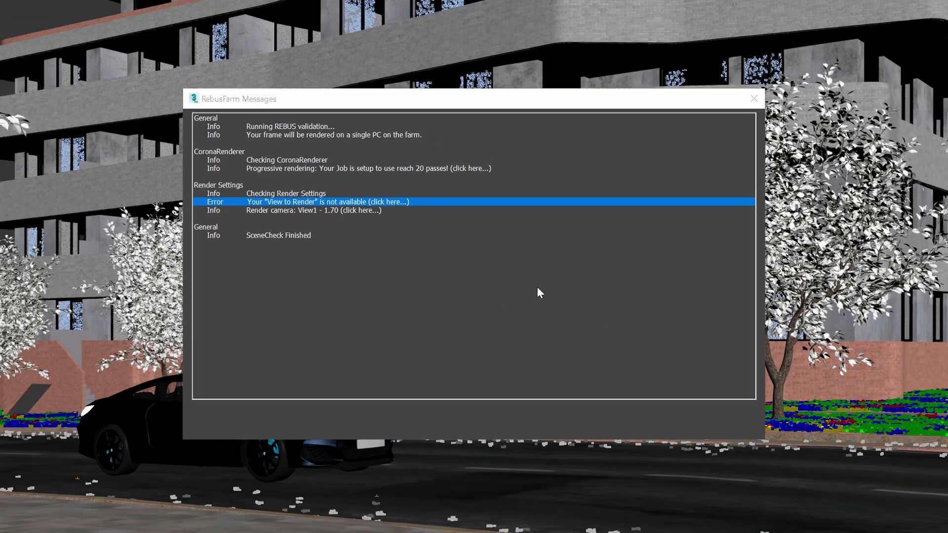
click(472, 22)
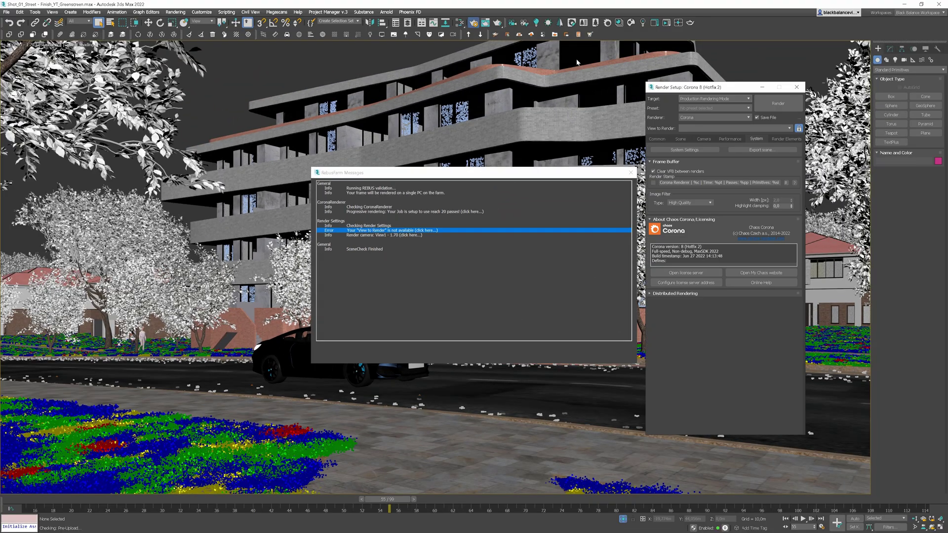
click(798, 129)
click(795, 87)
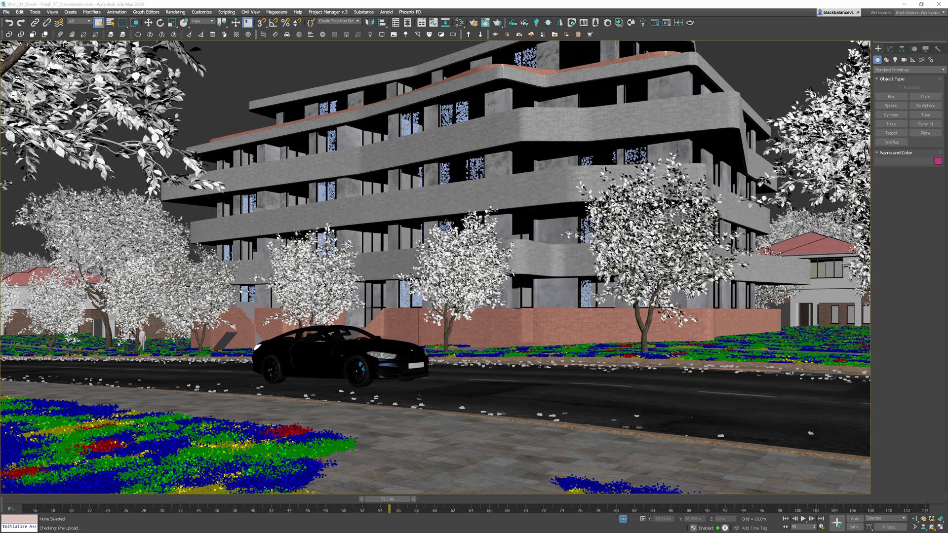
click(508, 37)
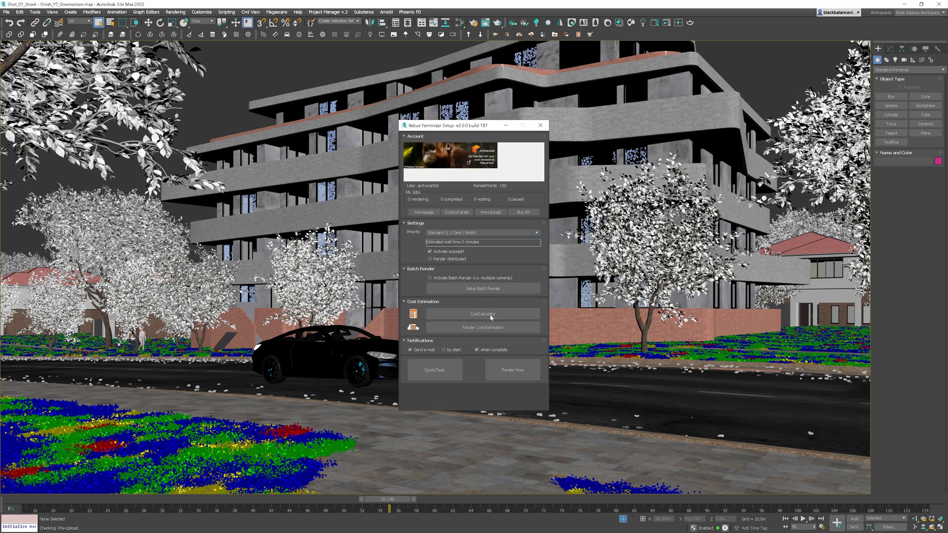
Step: Submit the street scene to RebusFarm with Render Now so its checks run and textures export
click(513, 370)
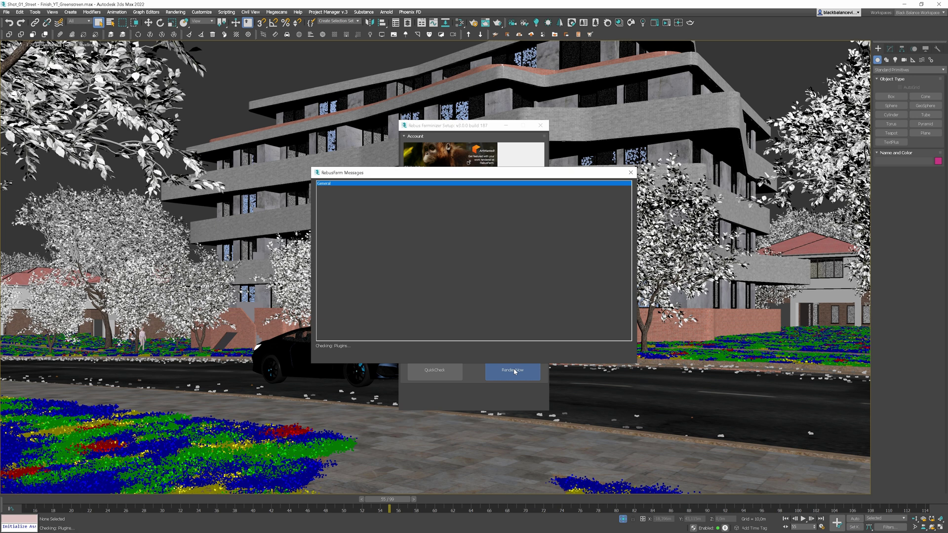
click(583, 351)
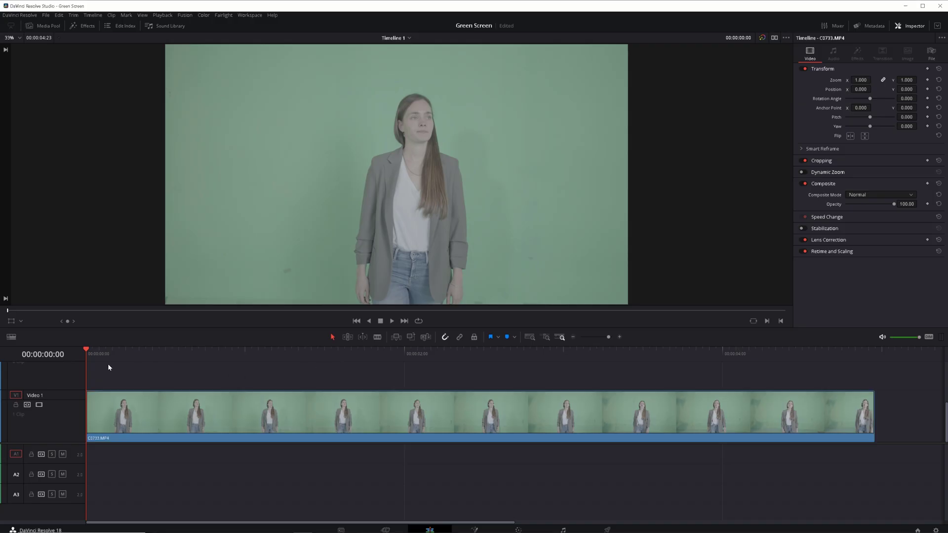
Step: In Fusion, add an inverted Rectangle mask to MediaIn1, stretch it taller and move it to the right edge
key(space)
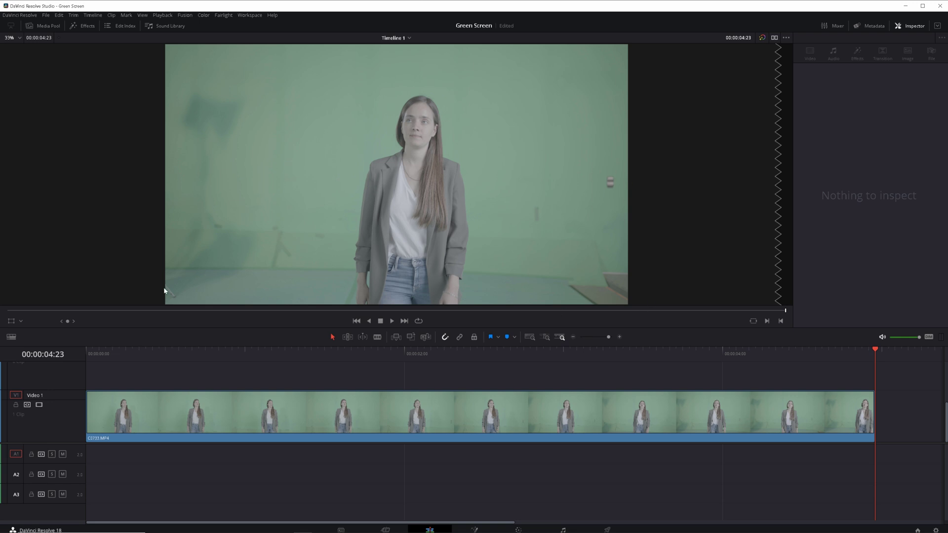
click(472, 529)
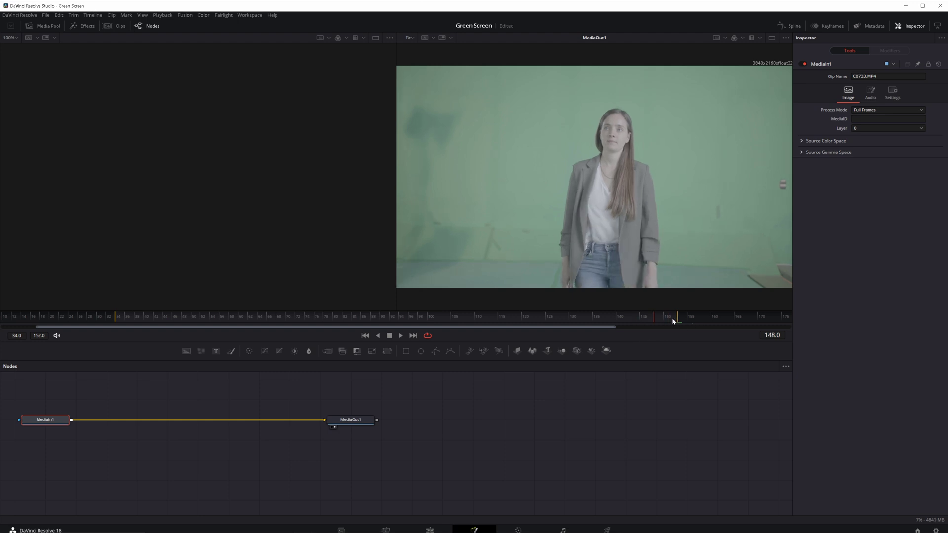
click(405, 351)
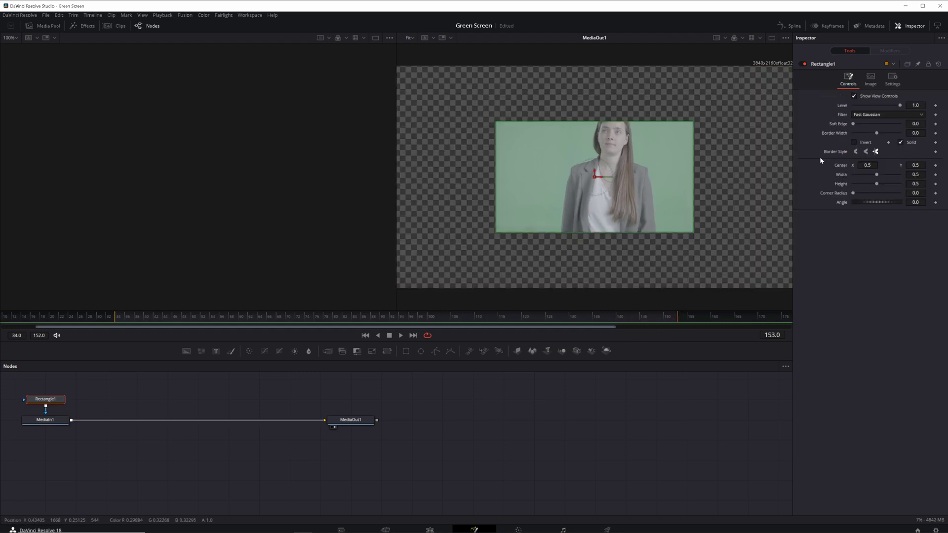
click(865, 142)
click(773, 39)
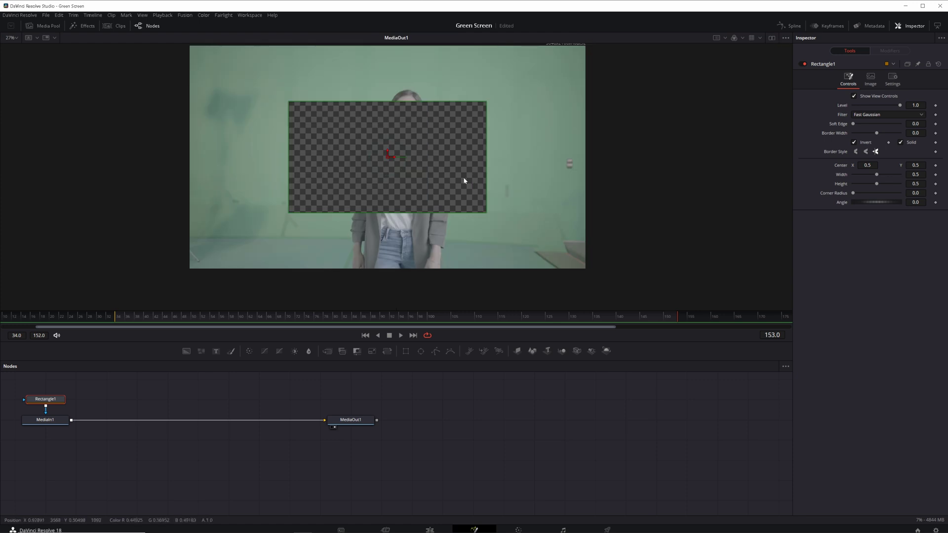
drag(426, 167, 652, 168)
drag(639, 223, 643, 299)
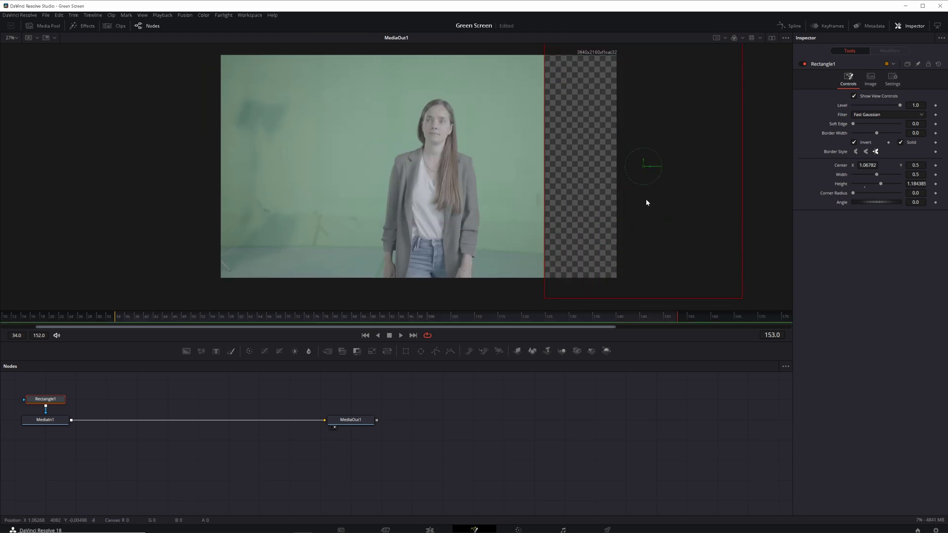
drag(647, 168, 651, 167)
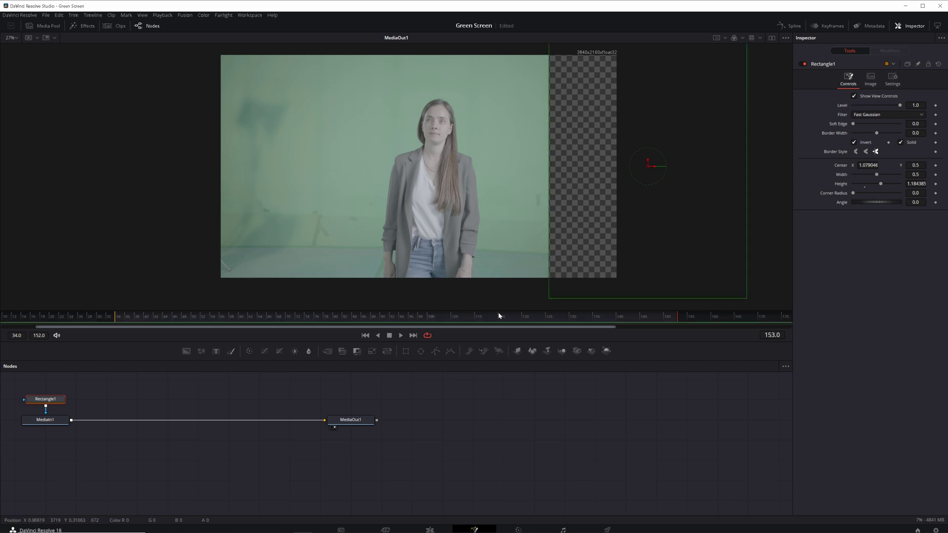
Step: Add a second Rectangle mask set to Subtract and push it over the frame's left edge
click(406, 351)
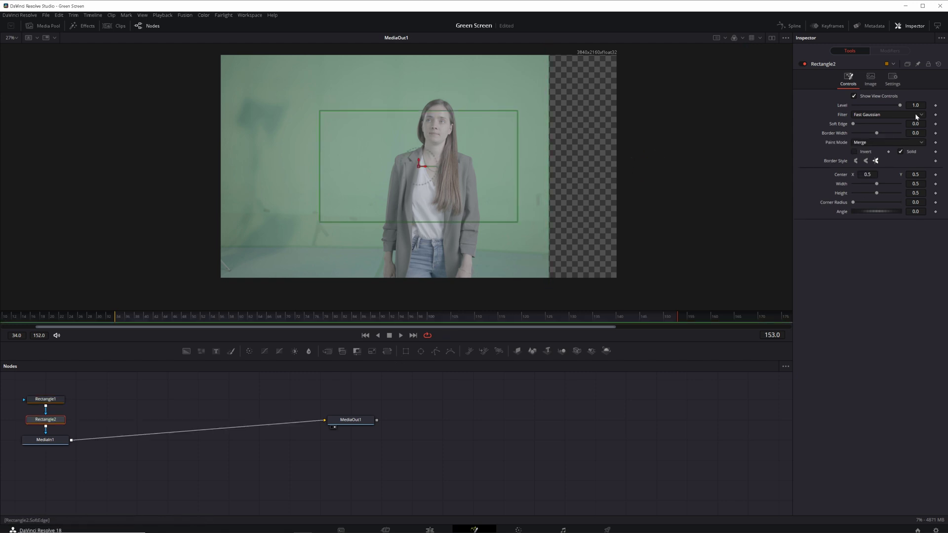
click(874, 144)
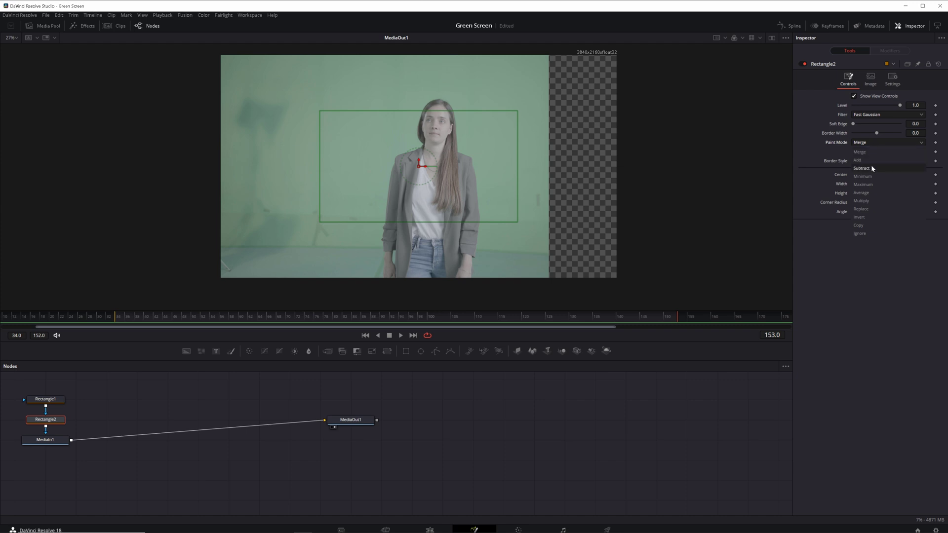
click(871, 166)
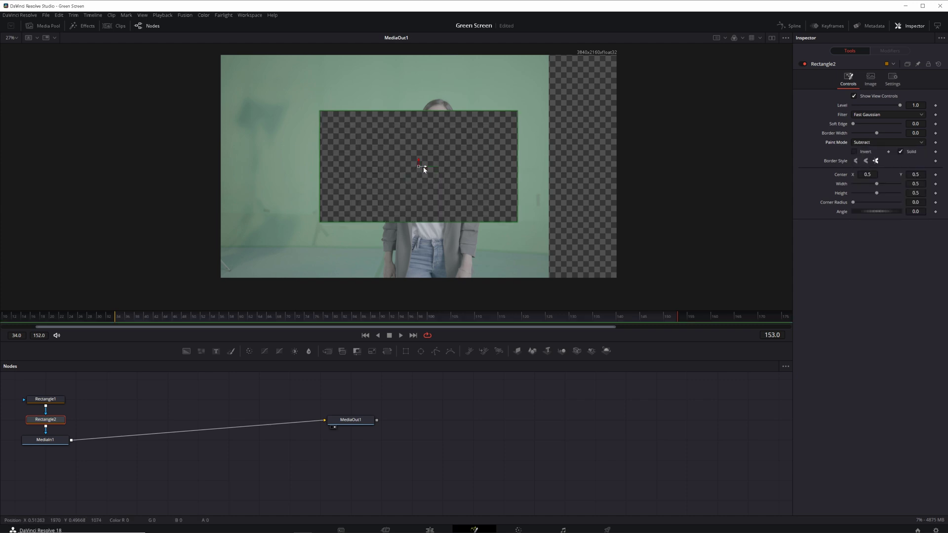
drag(424, 169, 174, 167)
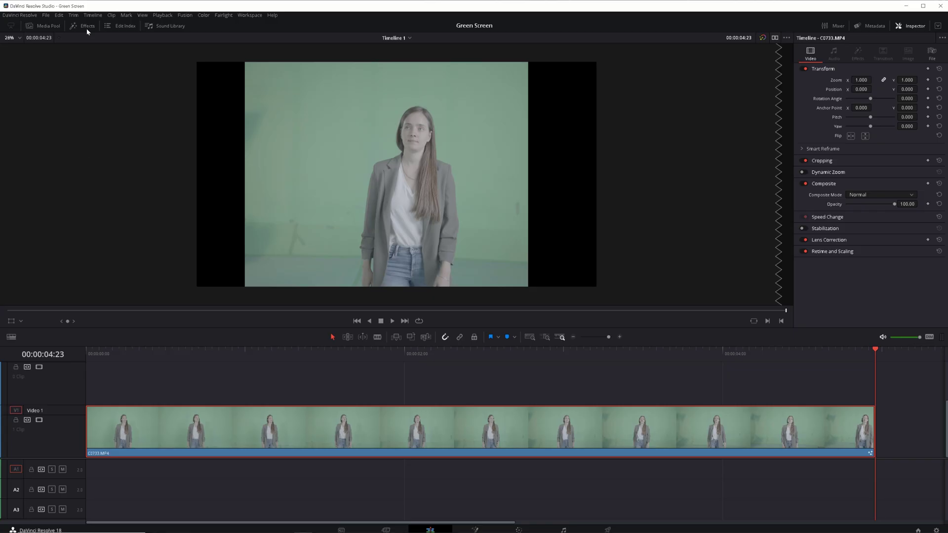
Step: Apply the Open FX 3D Keyer to the actress clip and enable its picker overlay in the viewer
click(86, 28)
click(22, 128)
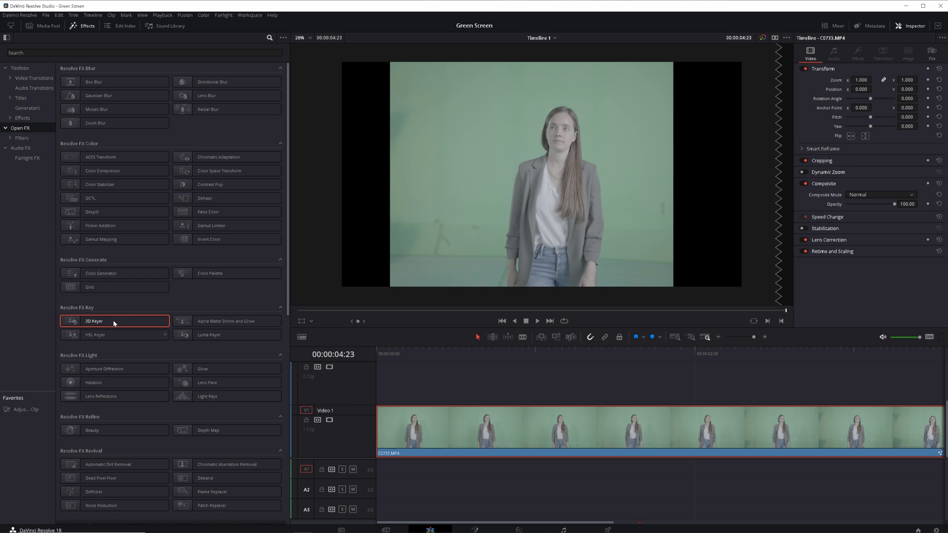
drag(114, 324, 538, 428)
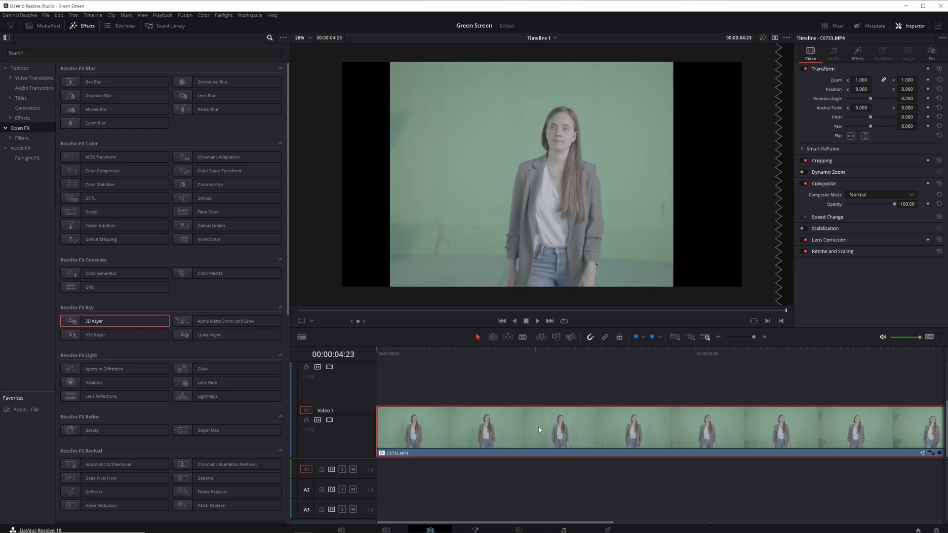
click(88, 28)
click(858, 56)
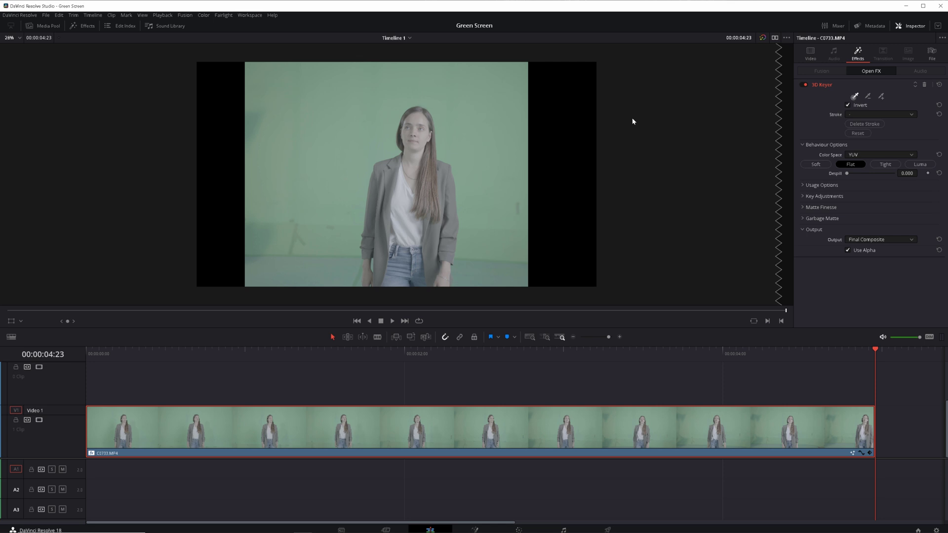
click(21, 322)
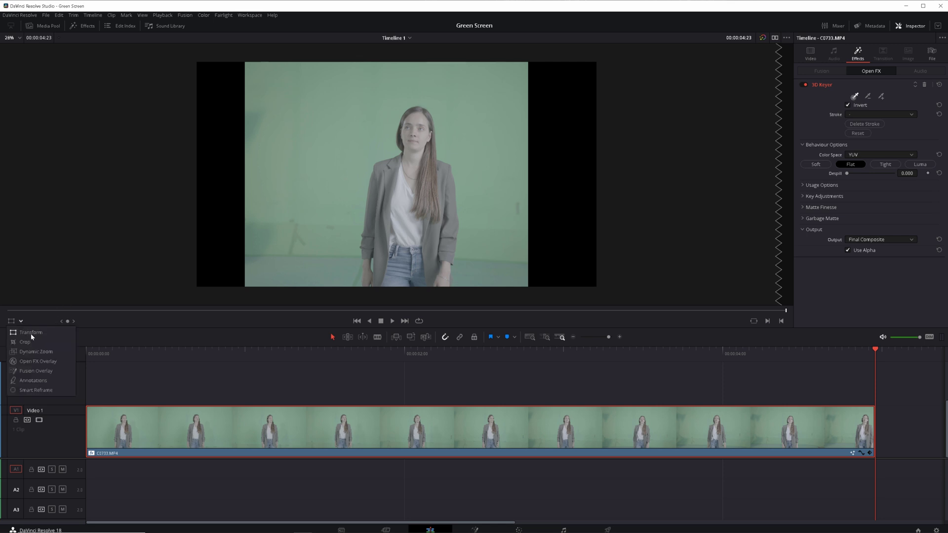
click(44, 361)
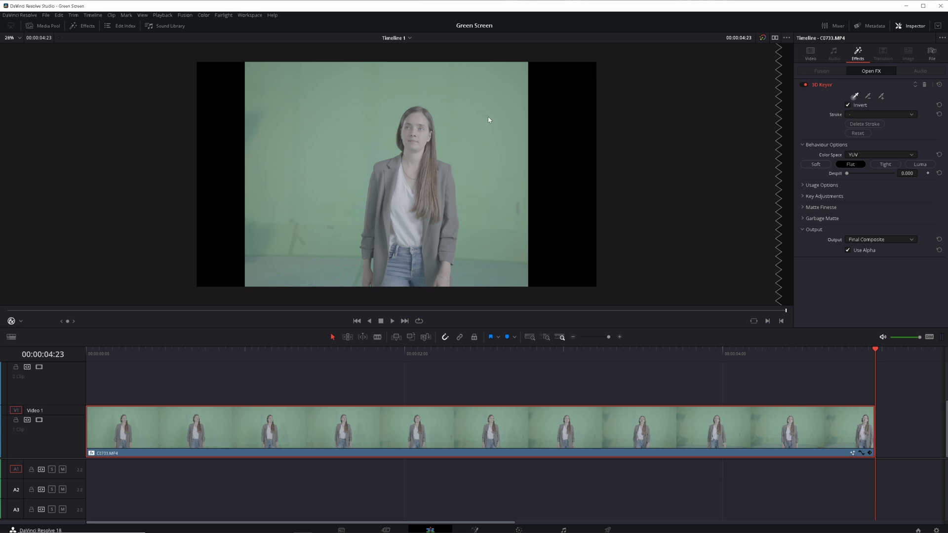
Step: Draw picker strokes across the green backdrop and near the hands, then check the key at 00:00:02:10
mouse_move(463, 119)
mouse_down()
mouse_move(489, 181)
mouse_move(496, 261)
mouse_move(482, 283)
mouse_move(523, 272)
mouse_up()
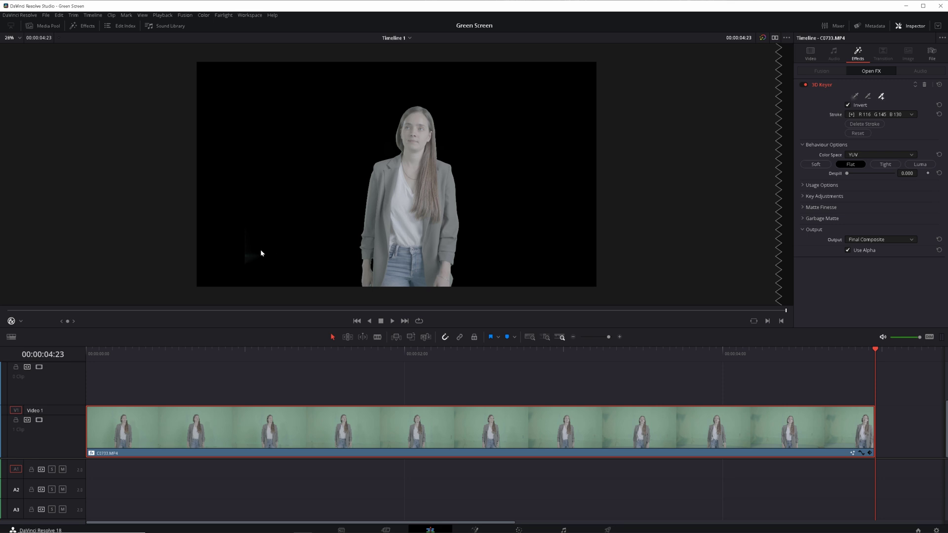
drag(255, 262, 251, 258)
scroll(422, 295, up, 3)
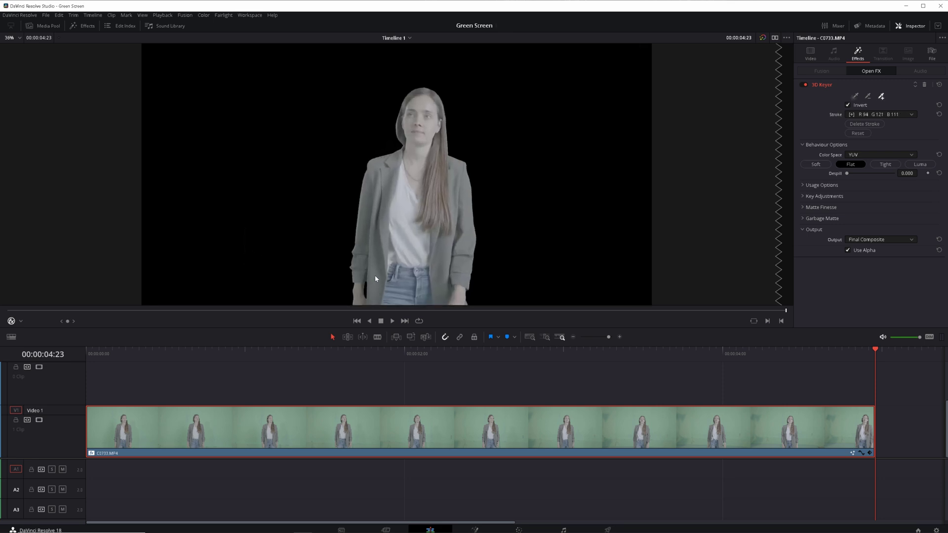
scroll(370, 176, up, 5)
drag(298, 177, 298, 182)
key(shift+z)
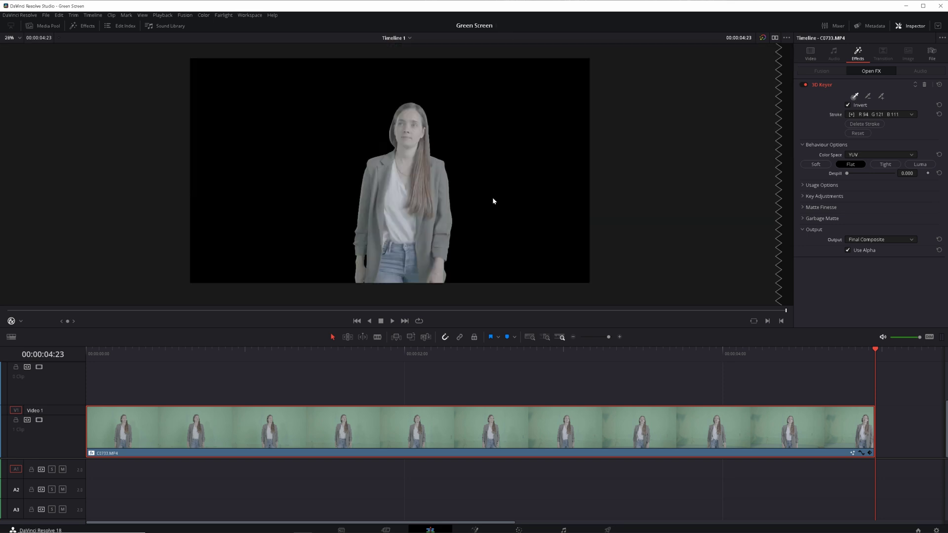
click(469, 358)
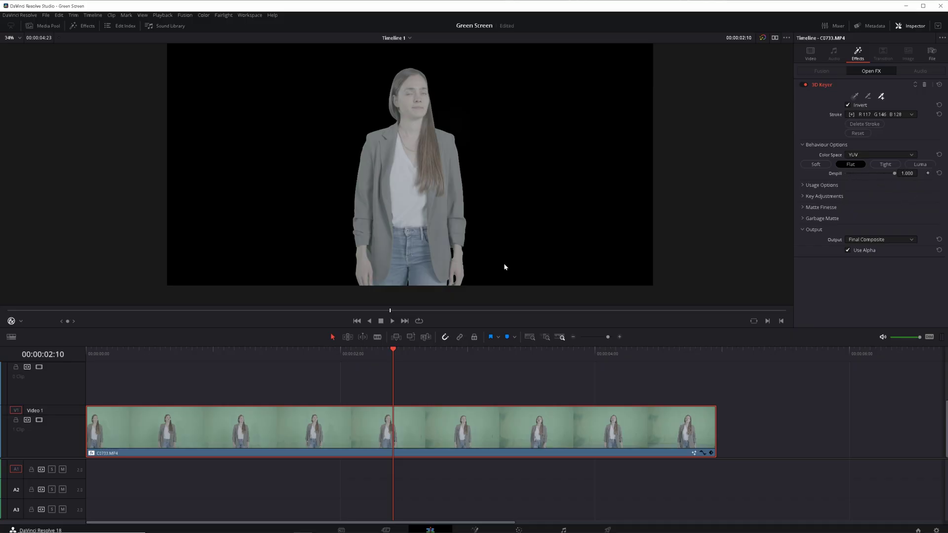
scroll(472, 248, down, 2)
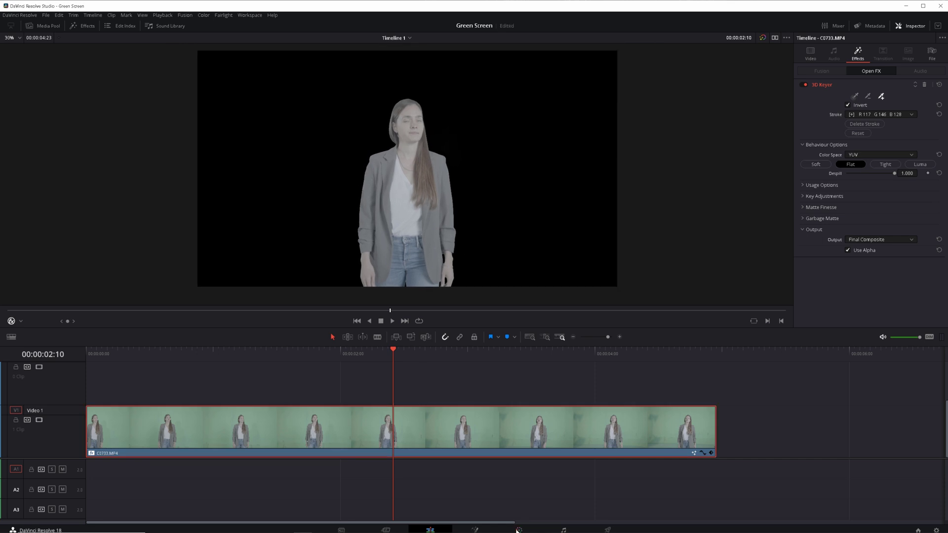
click(518, 529)
Step: Give node 01 the Pike A7S III 0-0_Stop Skin2 LUT and raise Chroma Tilt under Key Adjustments
right_click(452, 157)
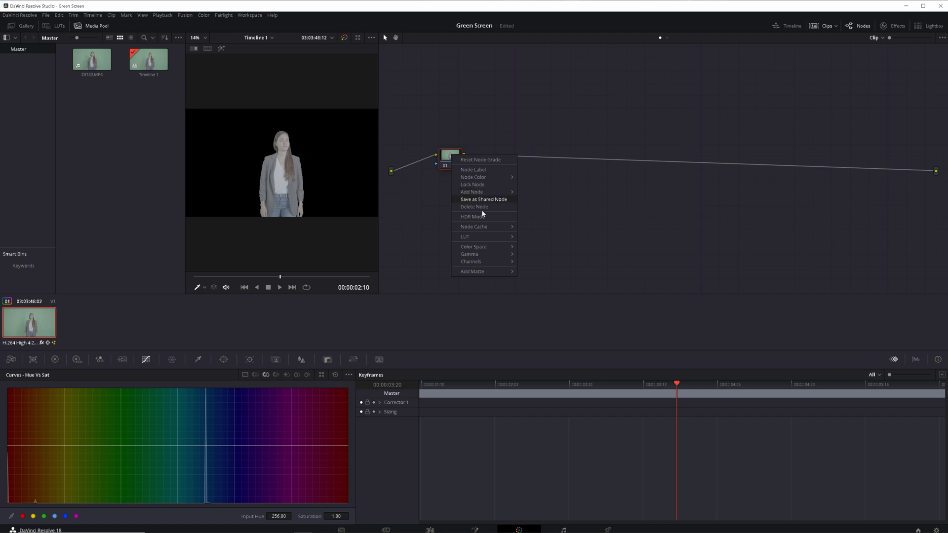
mouse_move(476, 236)
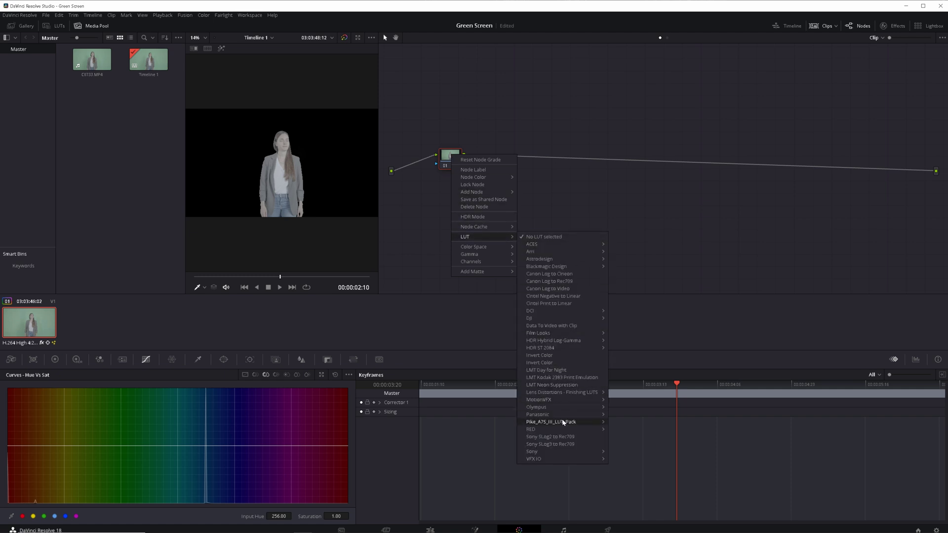
mouse_move(696, 429)
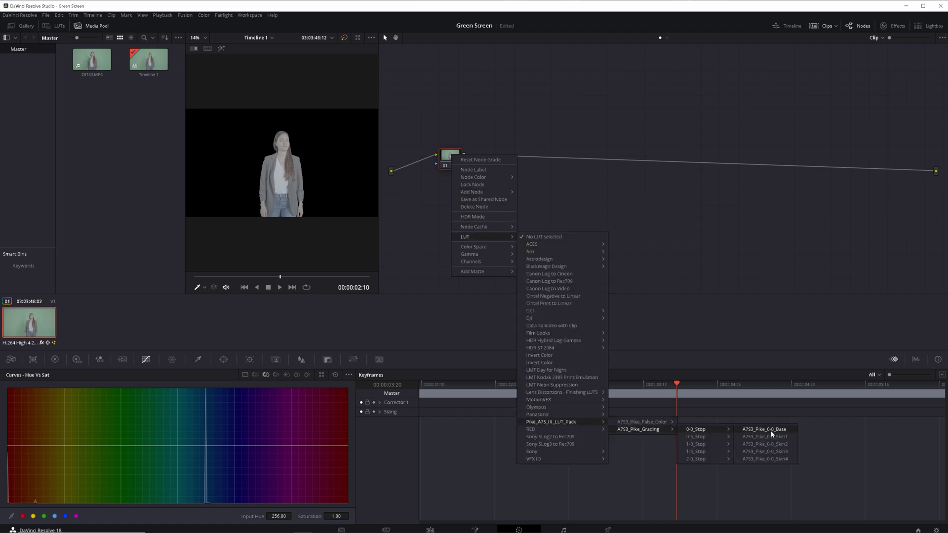
click(774, 444)
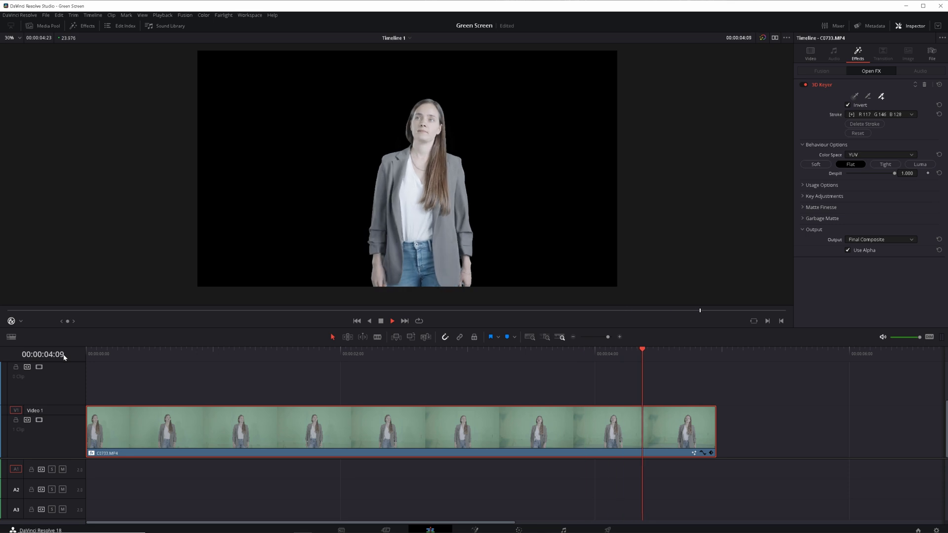
click(802, 196)
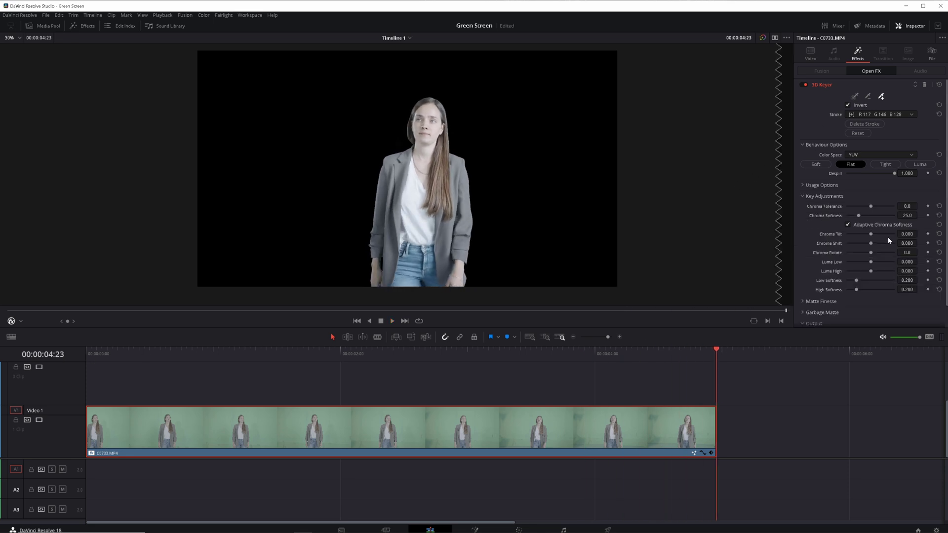
drag(872, 235, 880, 235)
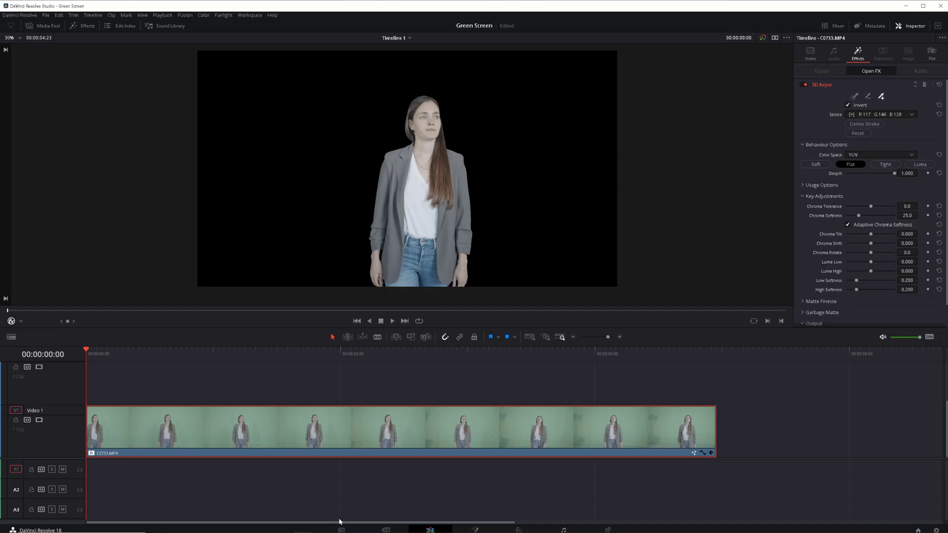
Step: On the Media page, set Frame Display Mode to Sequence and add GS[0001-0079].exr to the Master bin
click(341, 530)
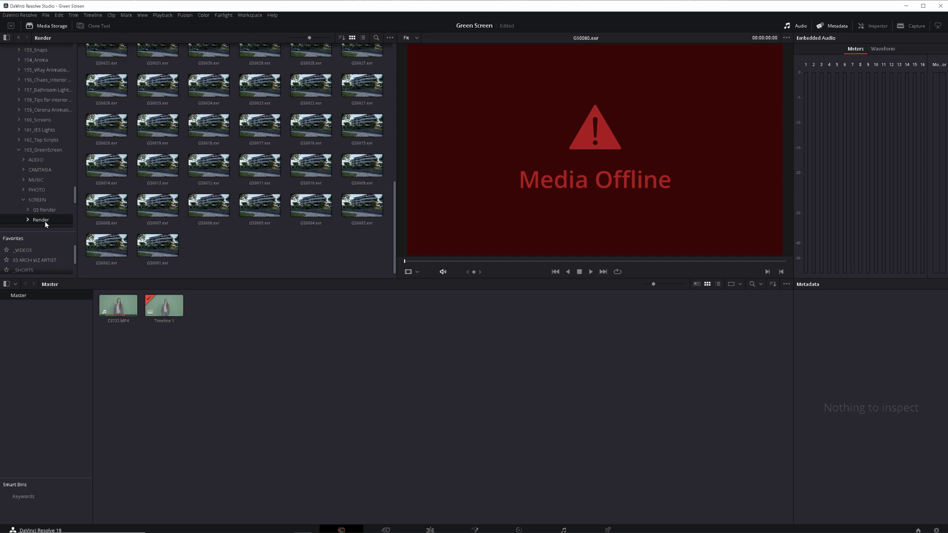
scroll(186, 219, up, 10)
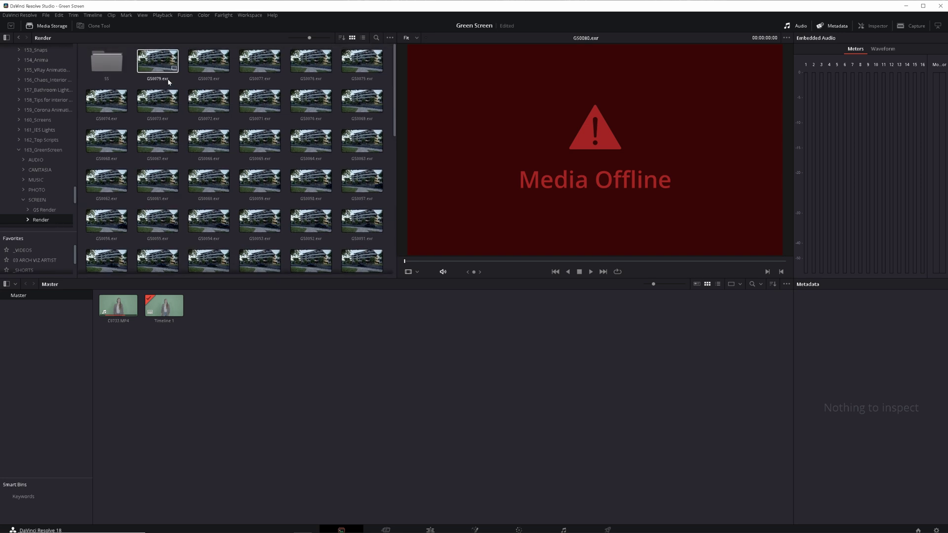
click(389, 37)
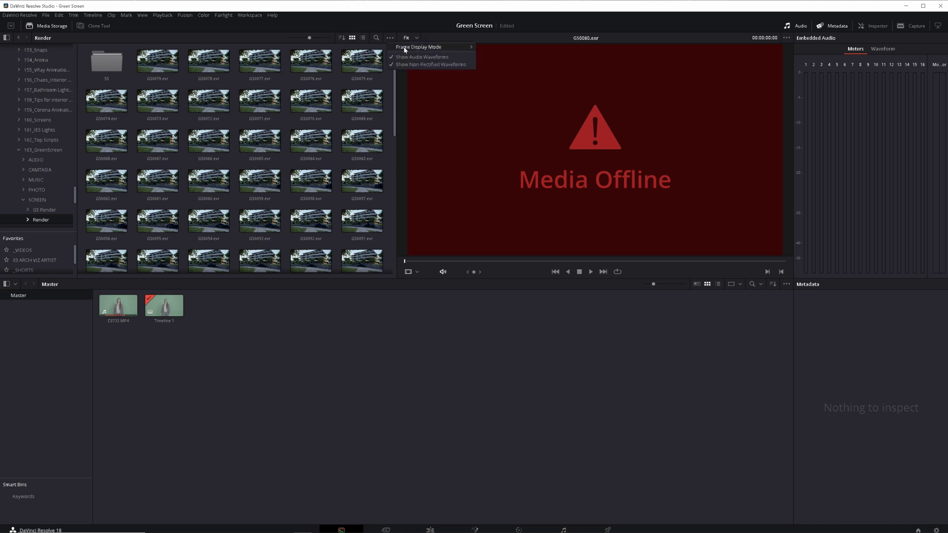
mouse_move(404, 47)
click(493, 61)
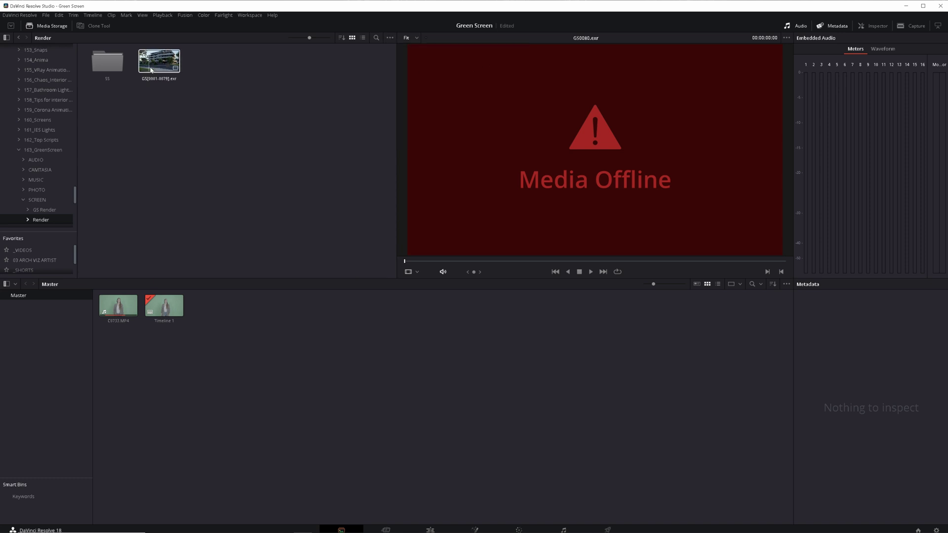
drag(159, 61, 232, 311)
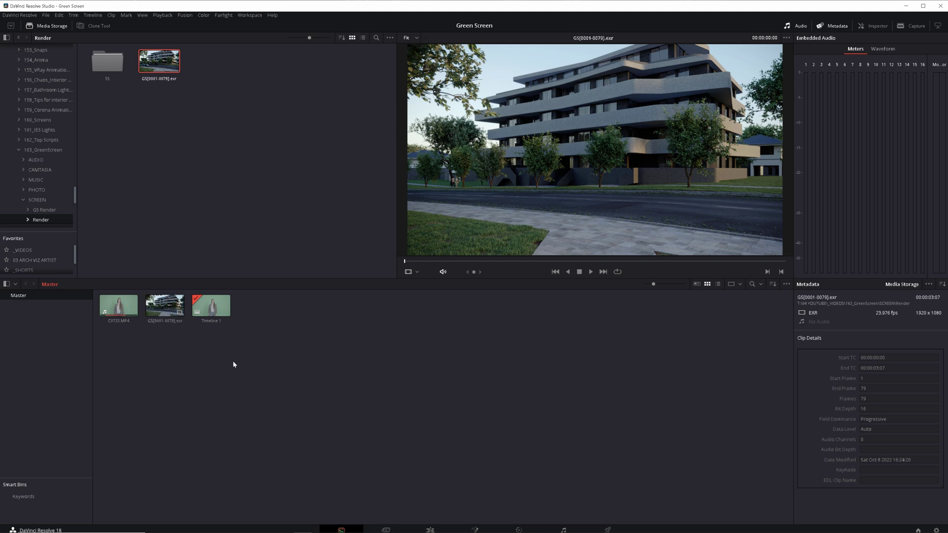
Step: Drop the street render from the media pool onto the timeline and enlarge the track view
click(426, 530)
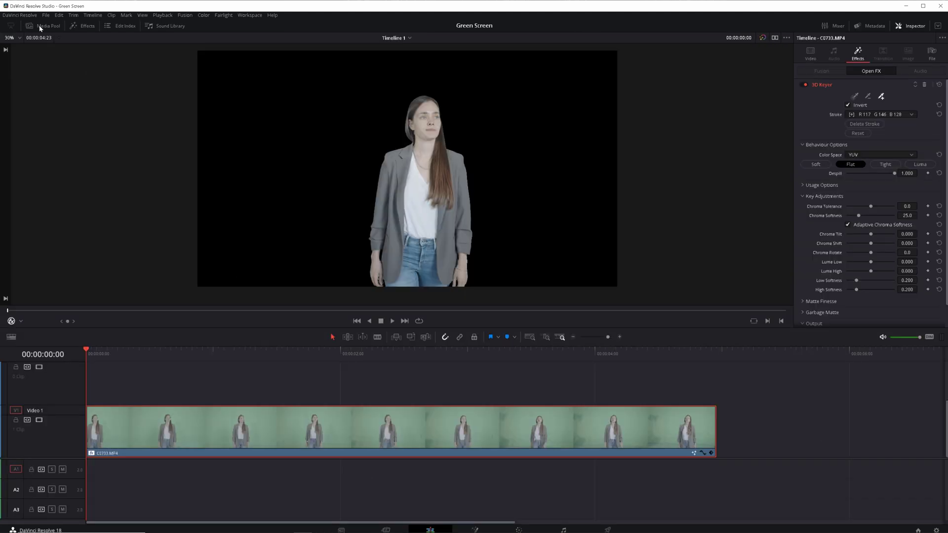
click(39, 28)
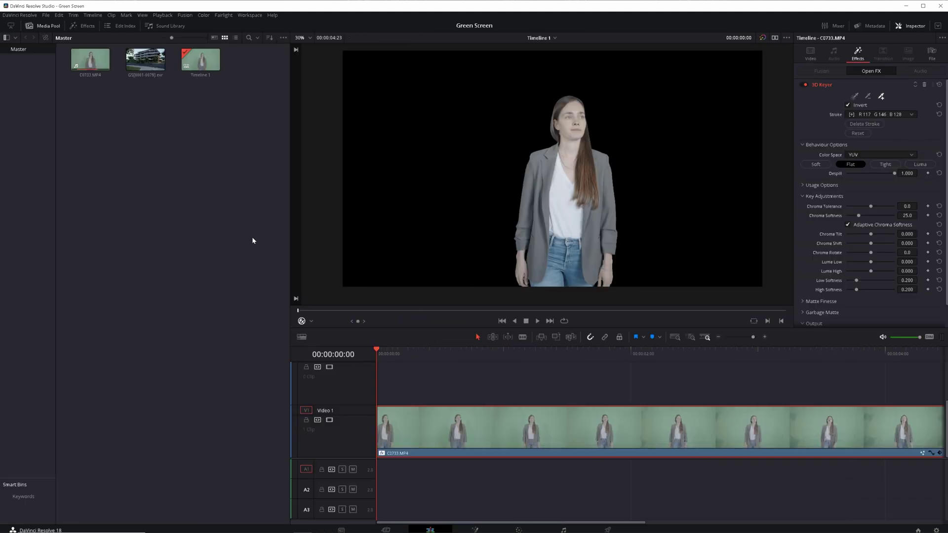
drag(145, 59, 464, 404)
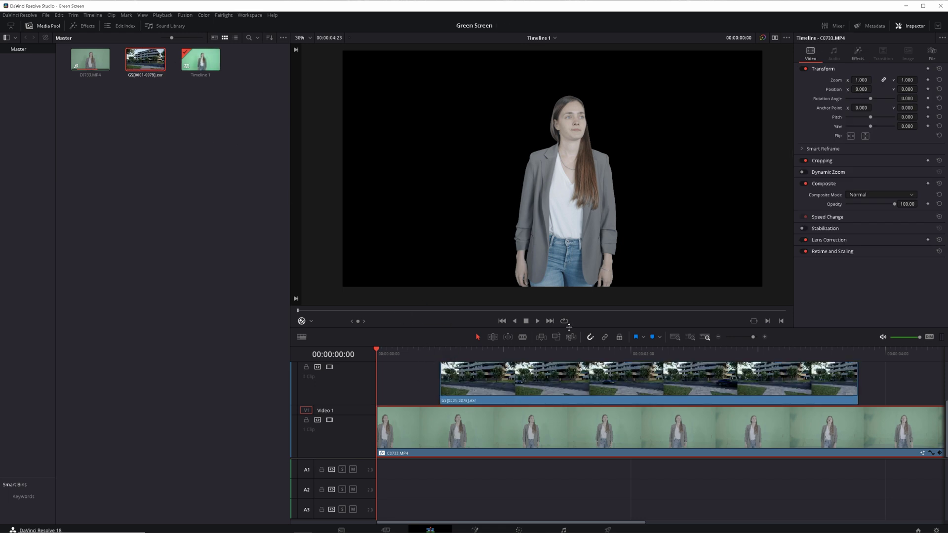
drag(568, 327, 569, 283)
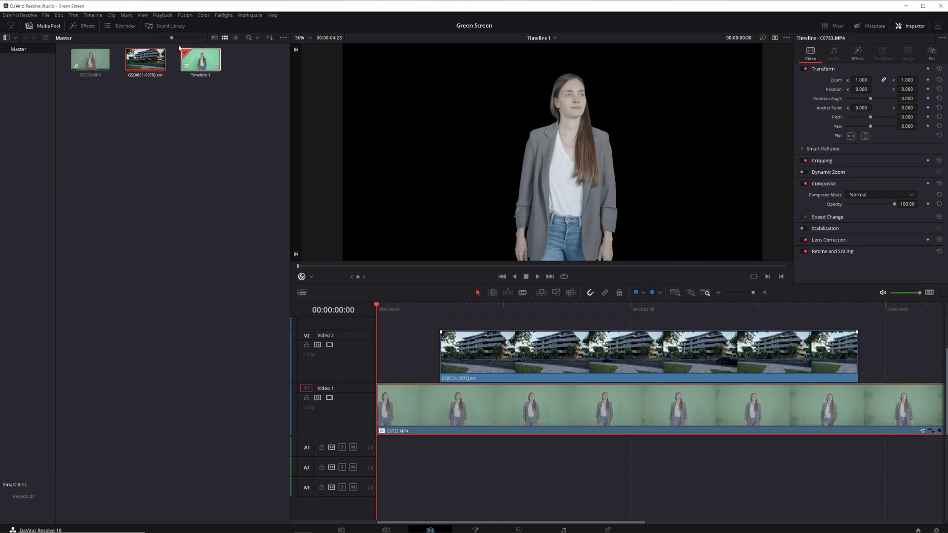
click(48, 28)
Step: Move the actress clip later, put the street render at the start of Video 1, and play it back
drag(210, 402, 692, 425)
drag(326, 352, 238, 423)
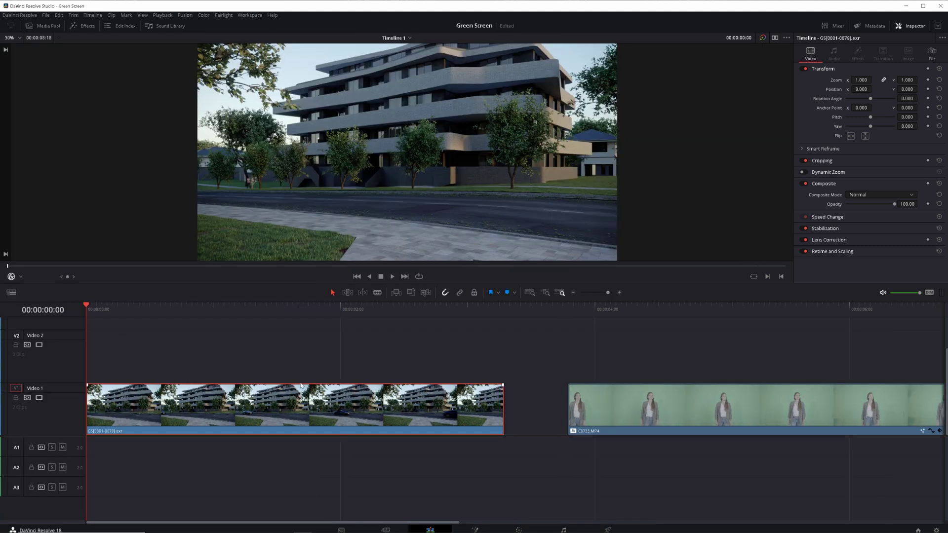
key(space)
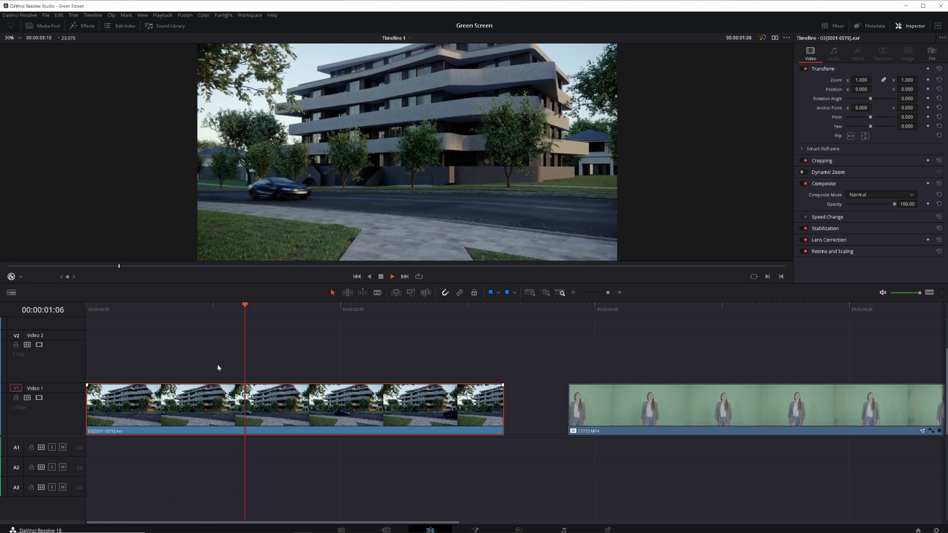
key(space)
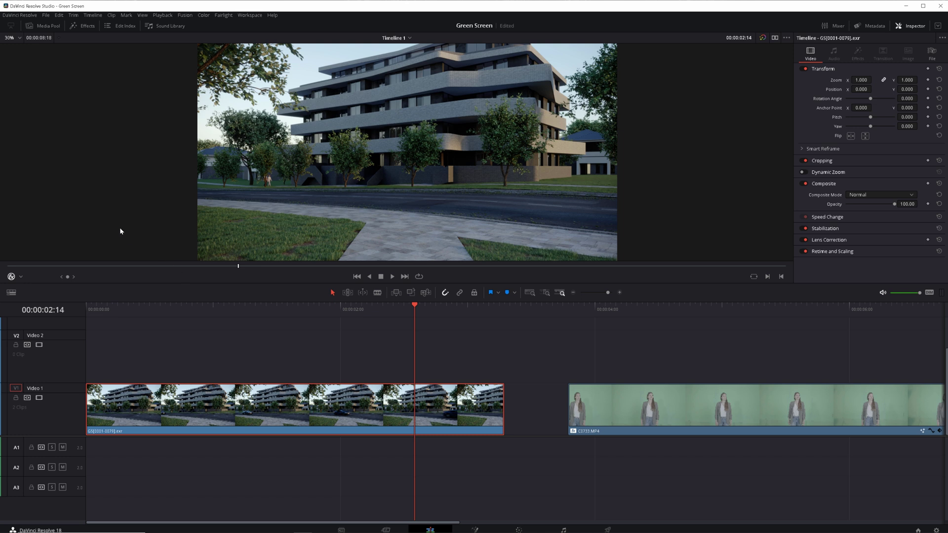
click(43, 25)
Step: Apply the VFX IO Linear to sRGB LUT to the GS[0001-0079].exr clip
right_click(148, 56)
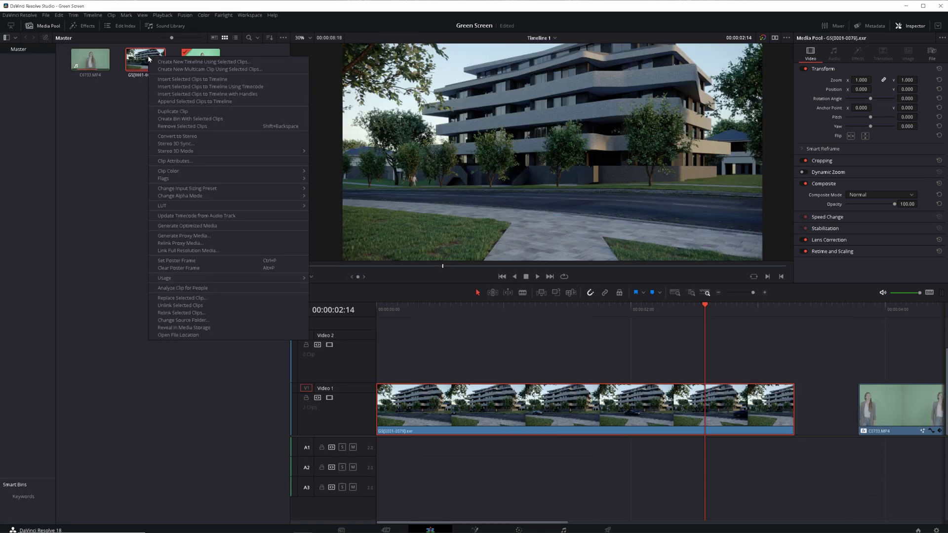
mouse_move(176, 202)
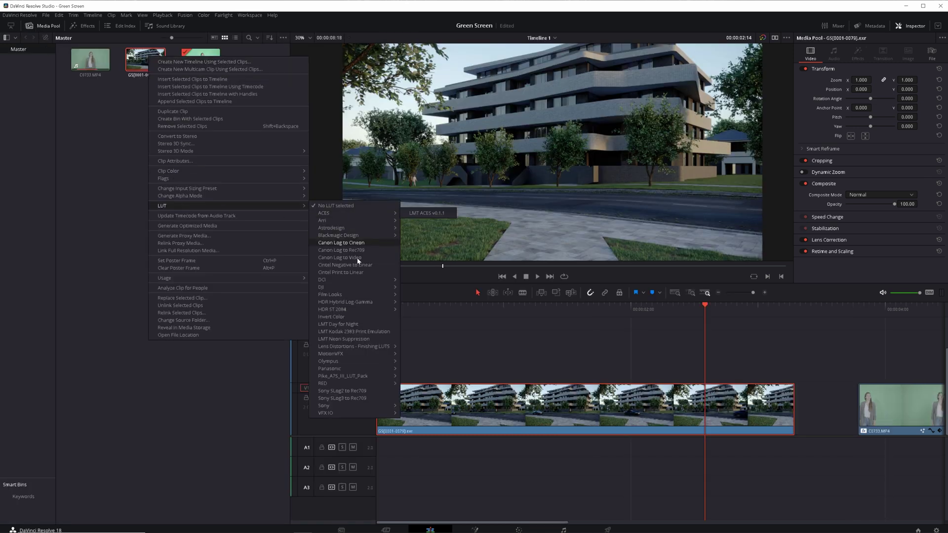
mouse_move(348, 413)
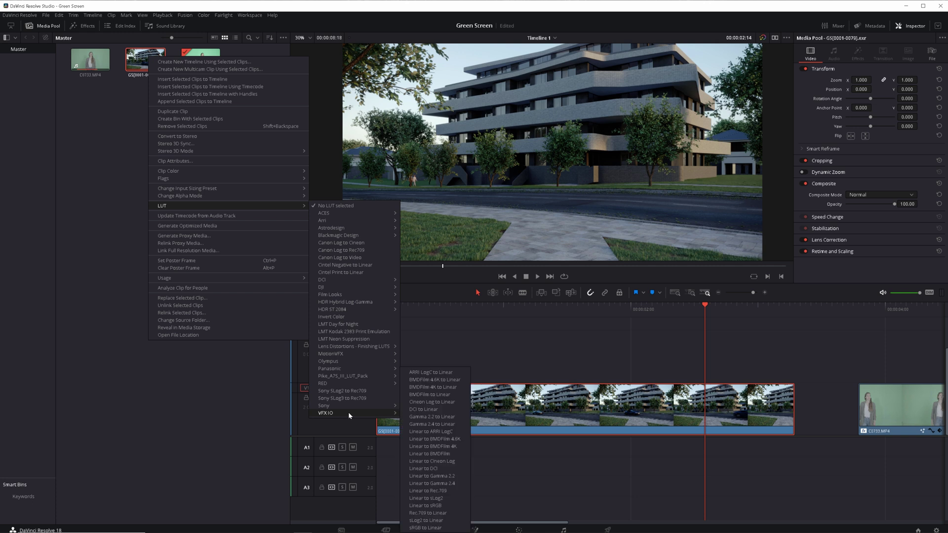
click(434, 506)
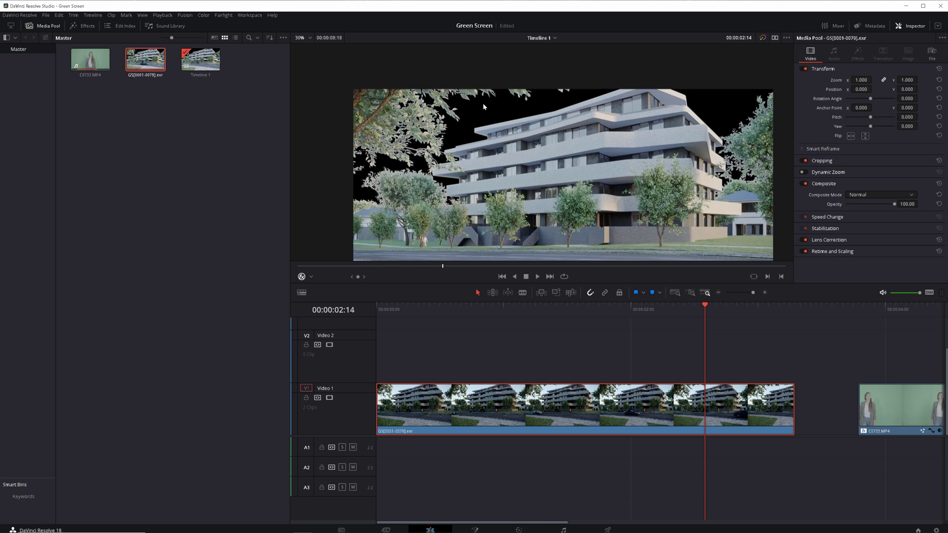
Step: Set the render's alpha mode to Ignore so the full sky shows
right_click(152, 61)
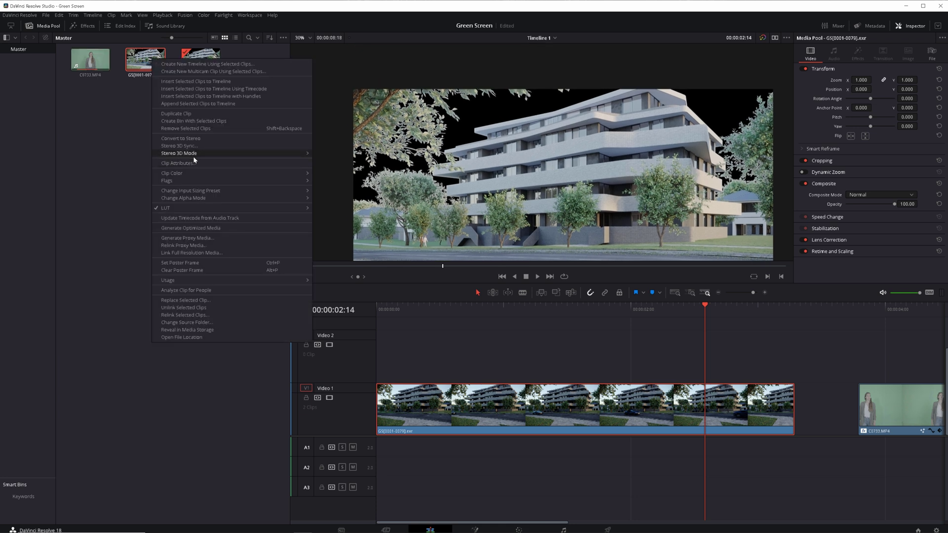
mouse_move(201, 197)
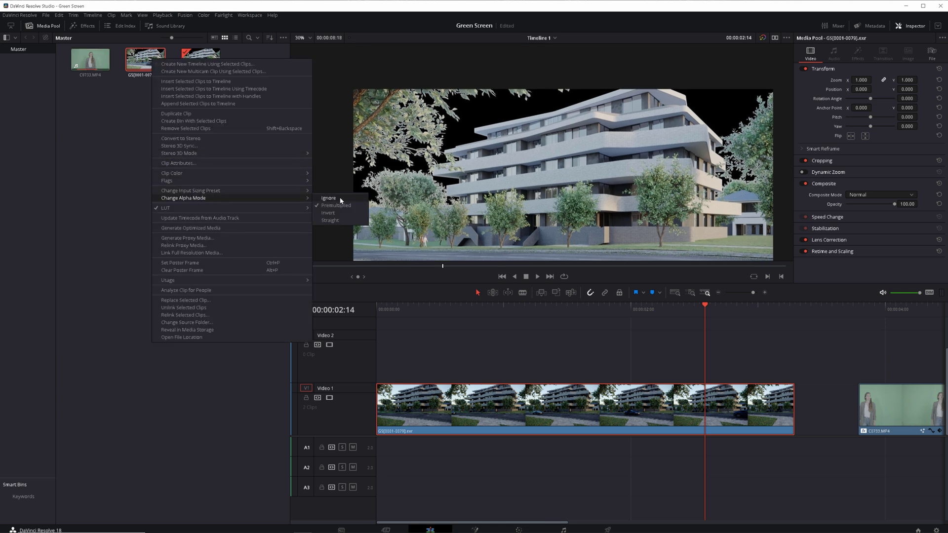
click(340, 199)
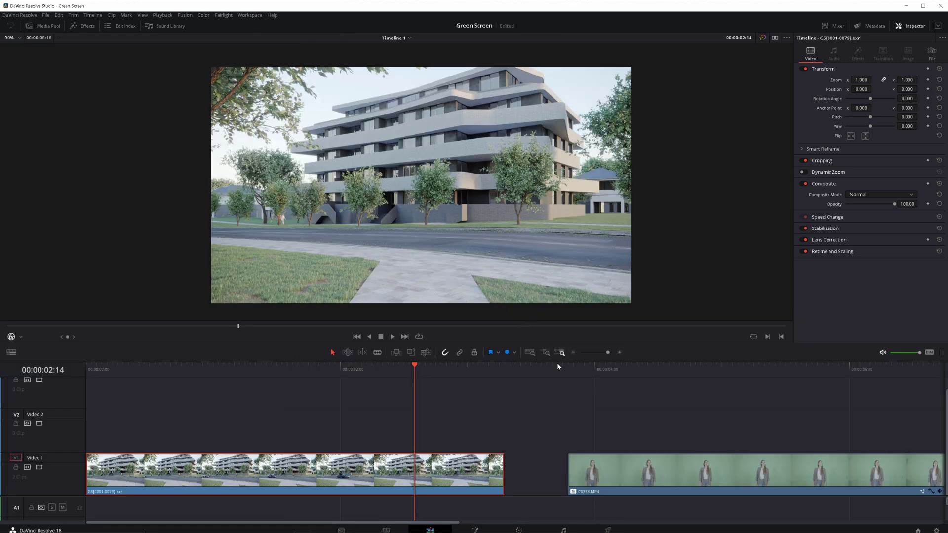
Step: Stack C0733.MP4 on Video 2 at the start, position it at X -92, Y -227 with zoom 0.990, and play it
drag(620, 474, 138, 433)
click(282, 369)
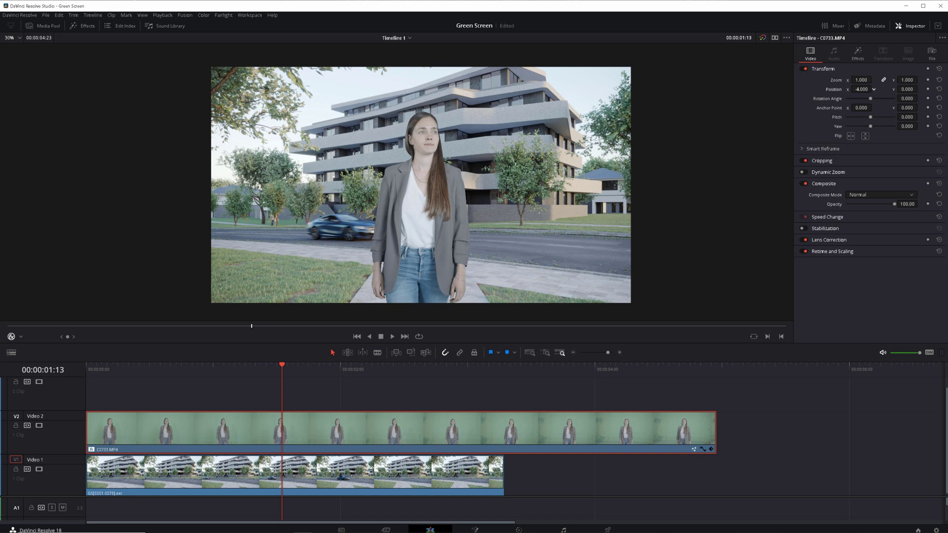
drag(862, 89, 897, 89)
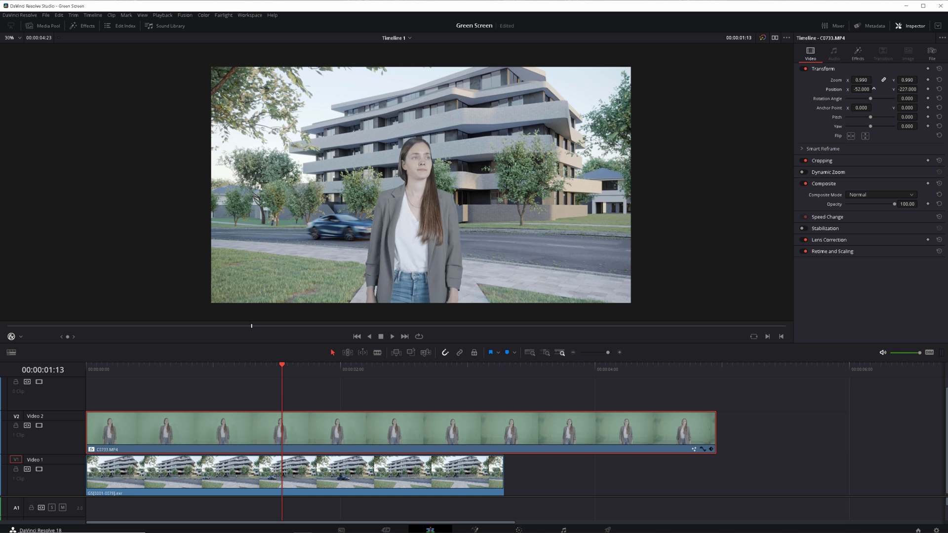
drag(873, 89, 865, 91)
drag(186, 365, 52, 367)
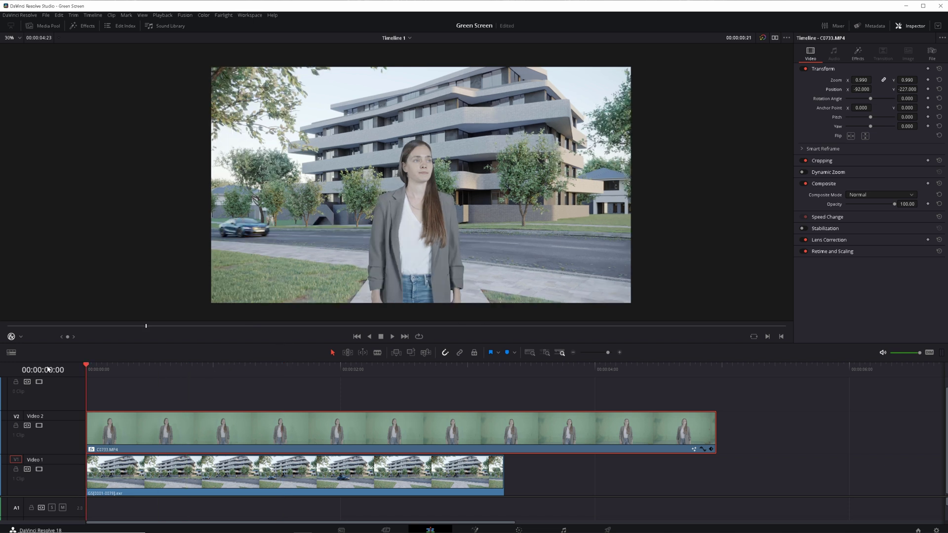
key(space)
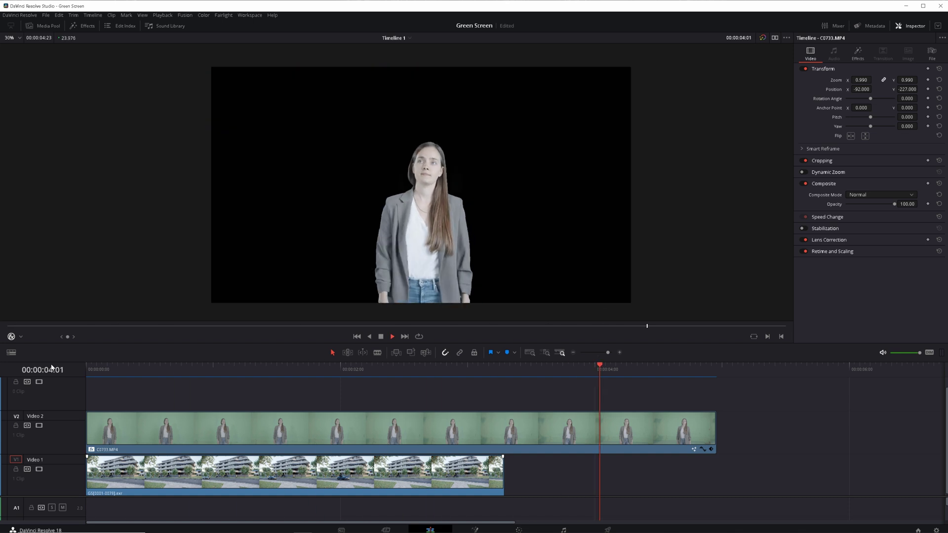
key(space)
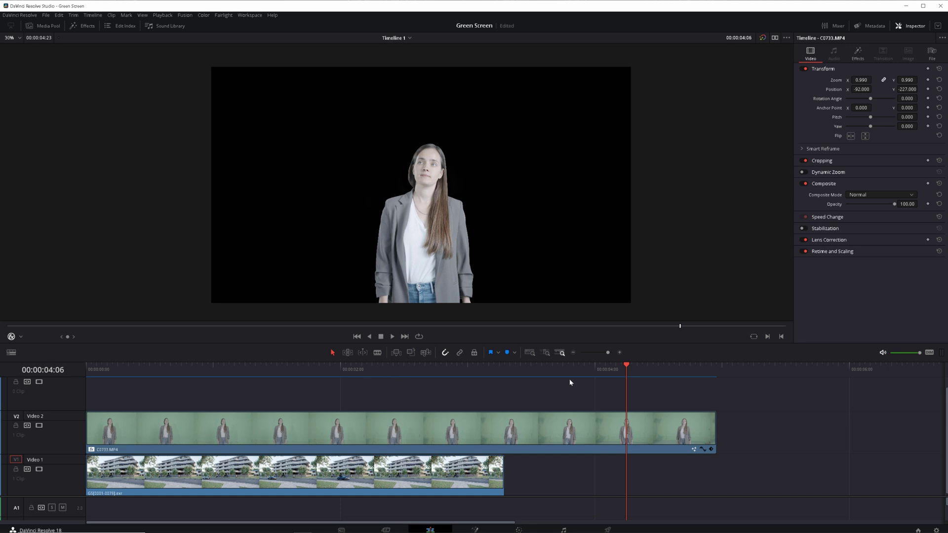
Step: Scrub the playhead through the frames around four seconds near the clips' end
drag(629, 369, 663, 366)
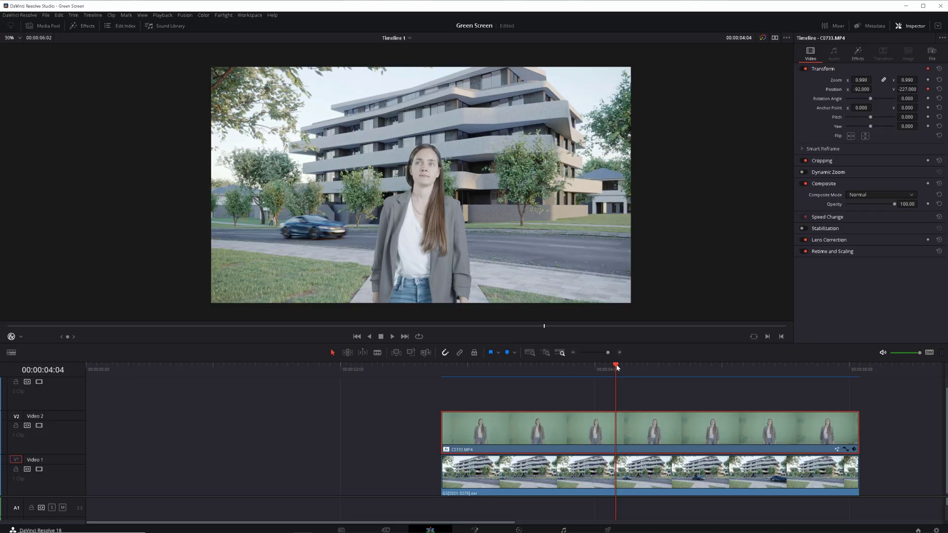
drag(617, 368, 648, 368)
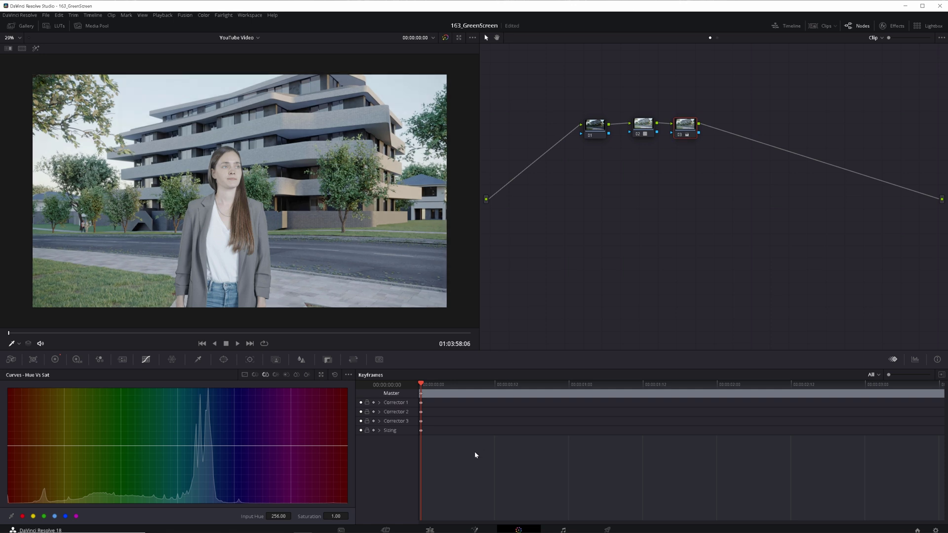
Step: Select the actress and street render clips and combine them into Compound Clip 2
click(429, 529)
drag(581, 399, 550, 450)
right_click(566, 415)
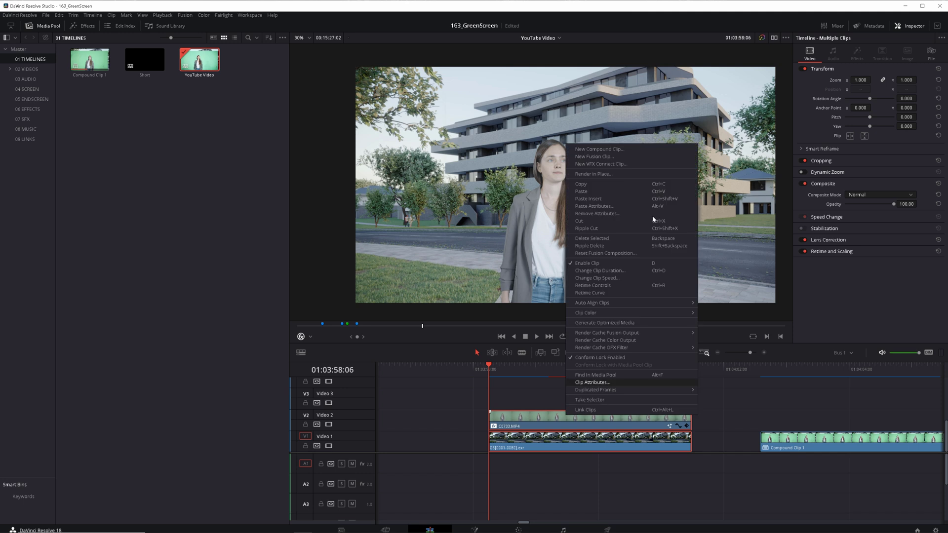
click(596, 149)
click(683, 286)
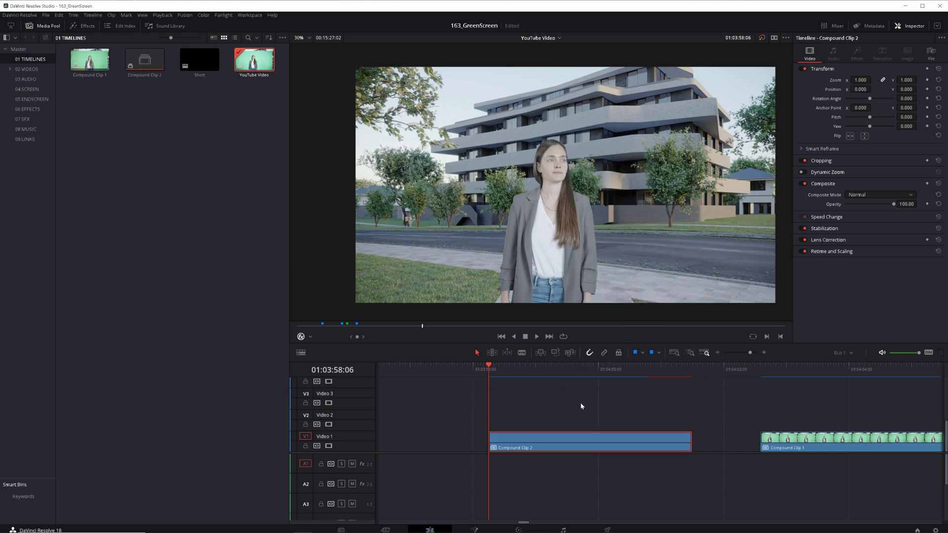
Step: Grade Compound Clip 1, testing node 03 as the output before restoring node 06
click(832, 386)
click(806, 449)
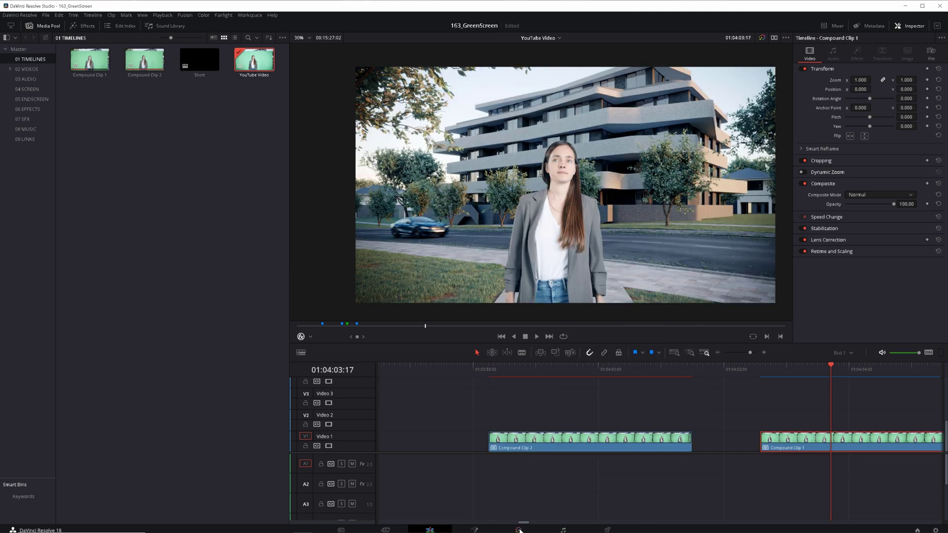
click(519, 529)
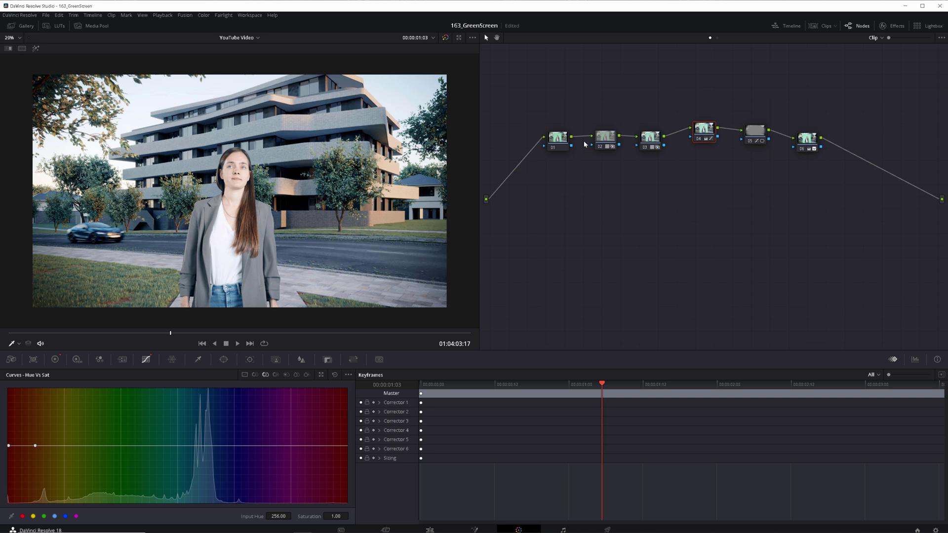
drag(858, 188, 940, 200)
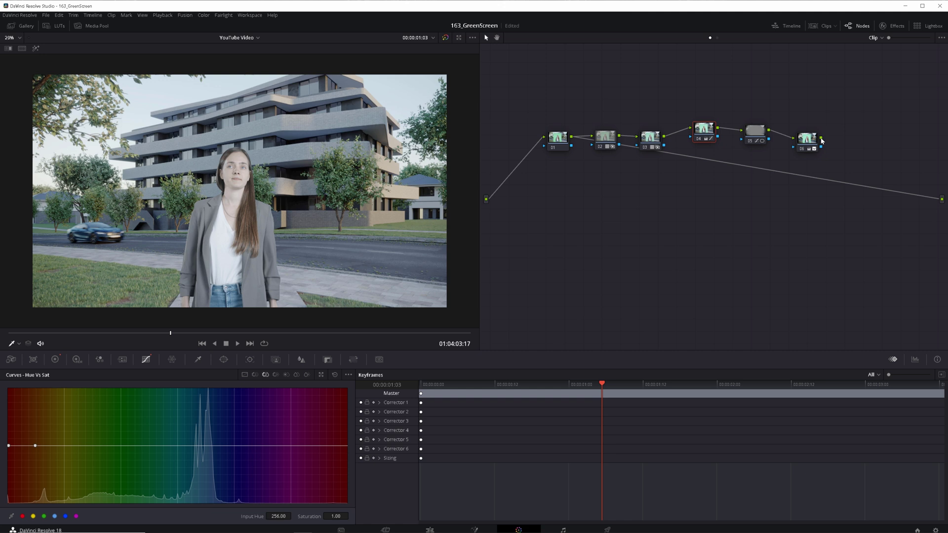
drag(942, 201, 836, 200)
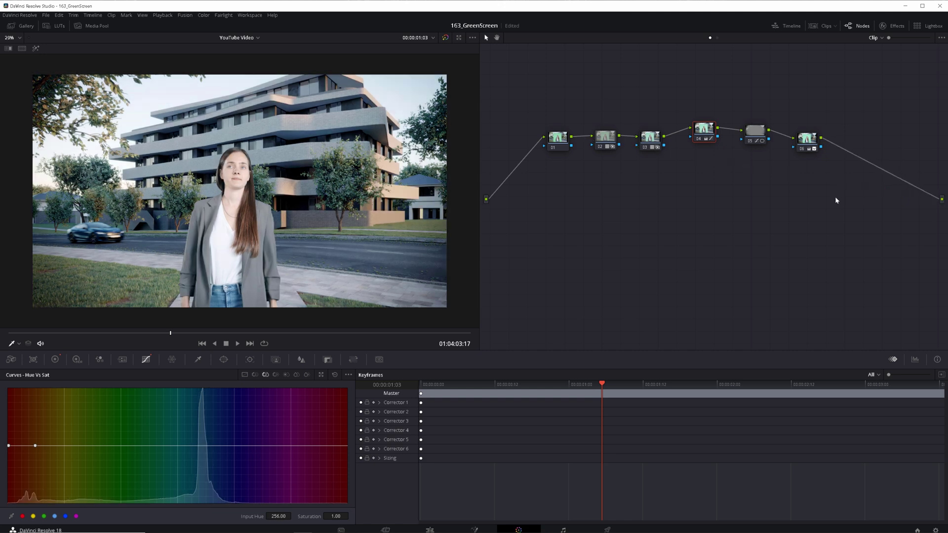